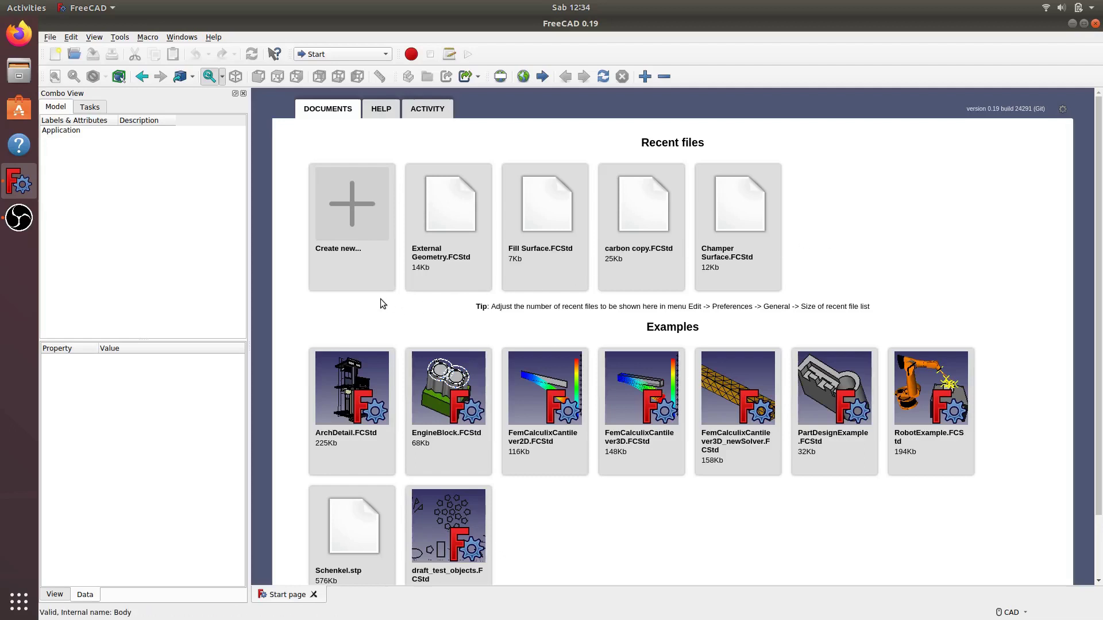
Step: Create a new empty document from the Start page and widen the 3D view
click(355, 219)
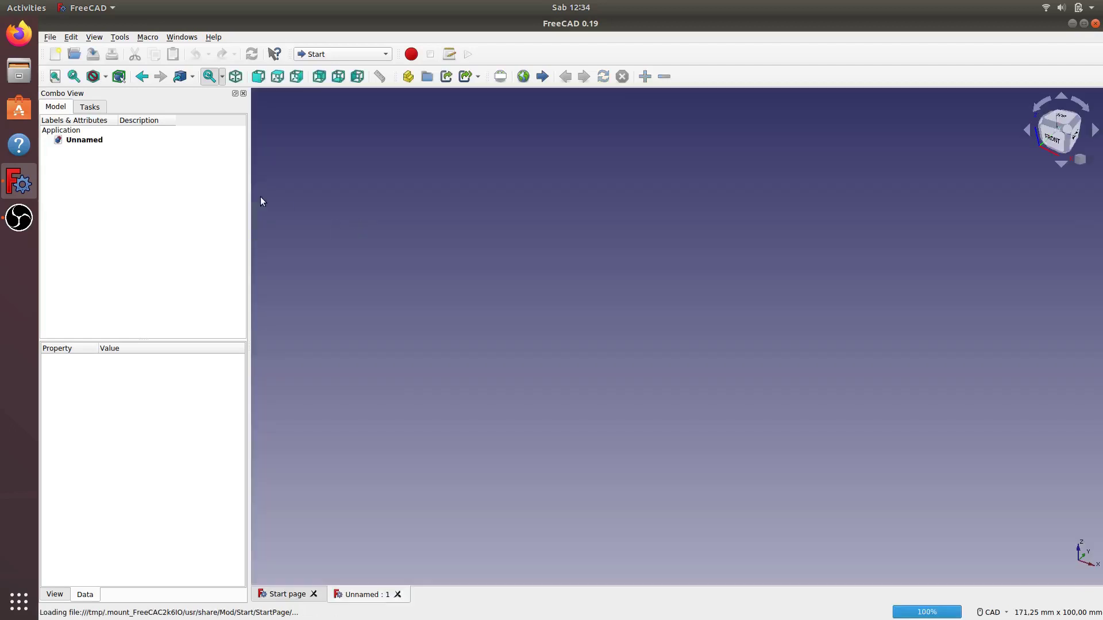
drag(247, 187, 180, 173)
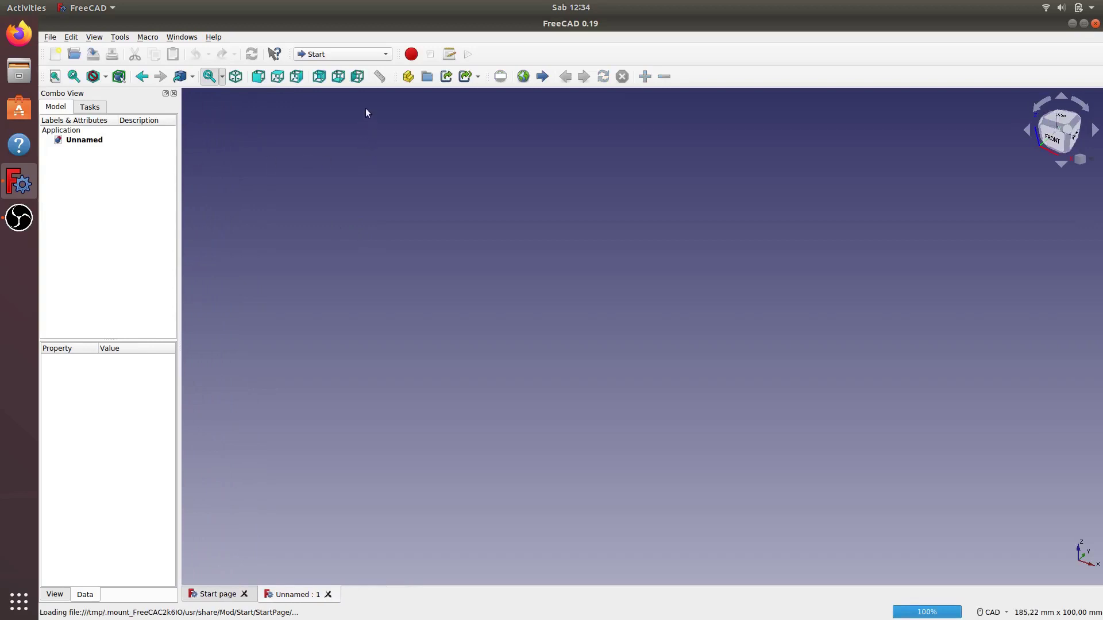
Step: Switch to Part Design, create a body, and open a new sketch on the XZ_Plane
click(385, 55)
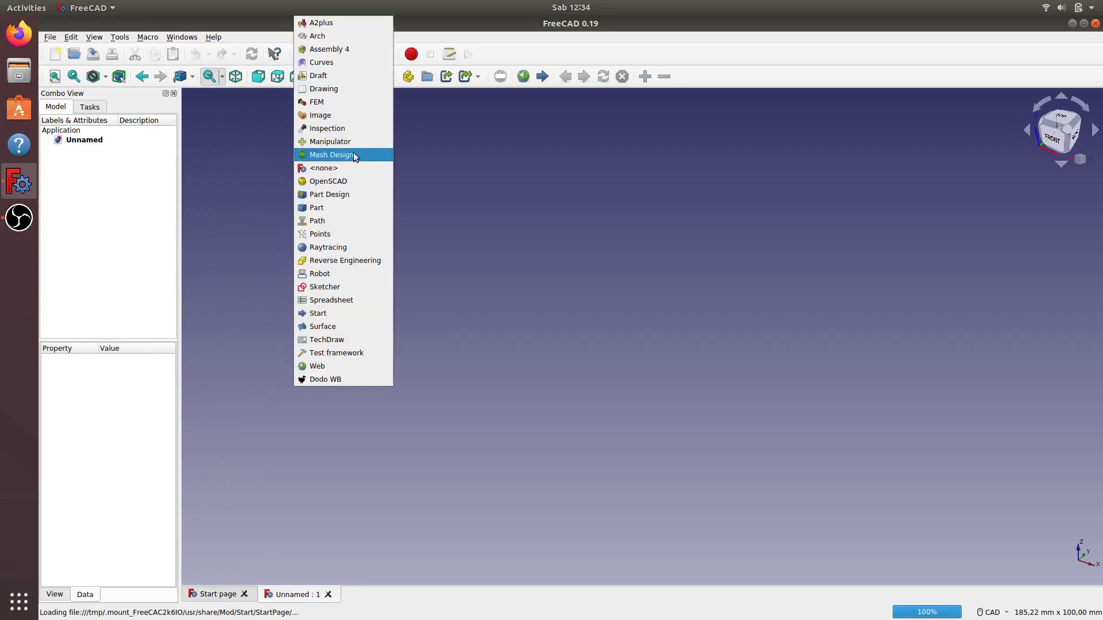
click(354, 195)
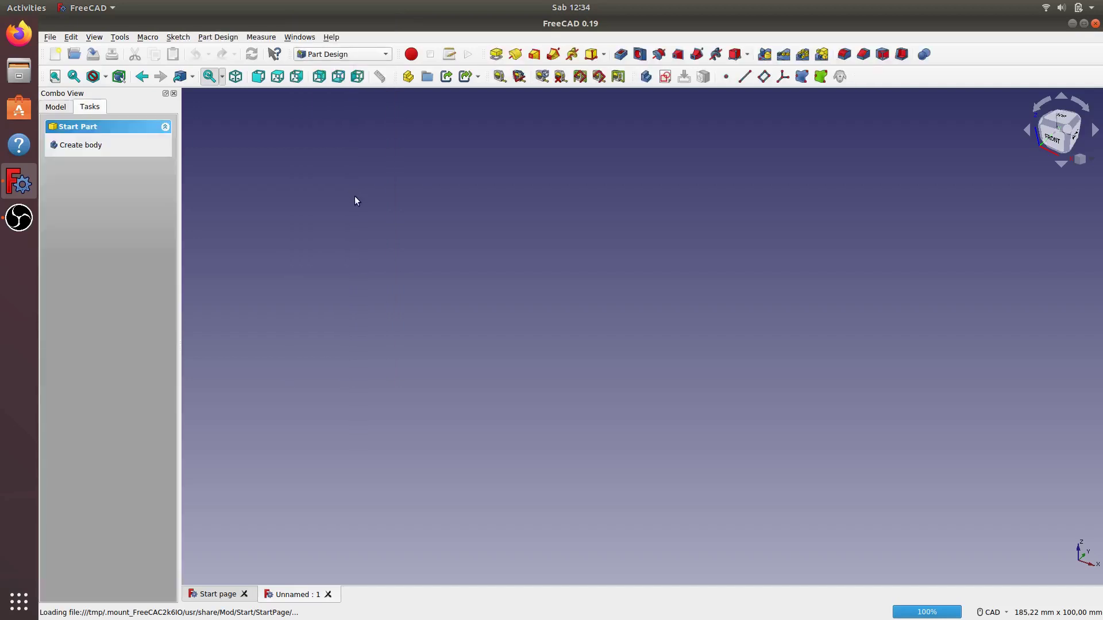
click(89, 146)
click(90, 146)
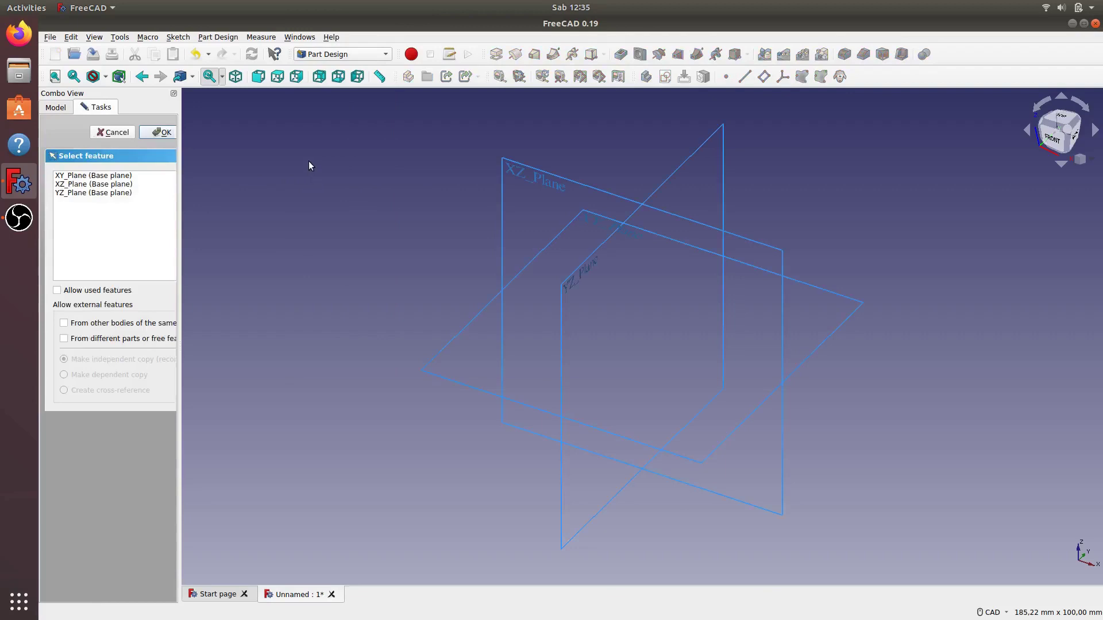
click(503, 201)
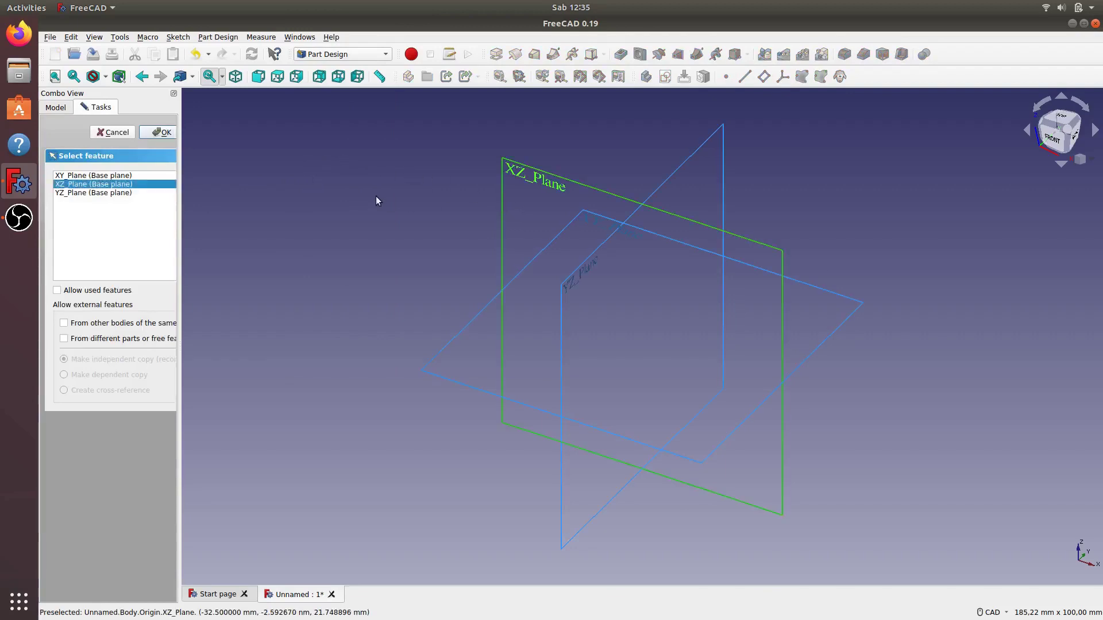
drag(178, 148, 224, 148)
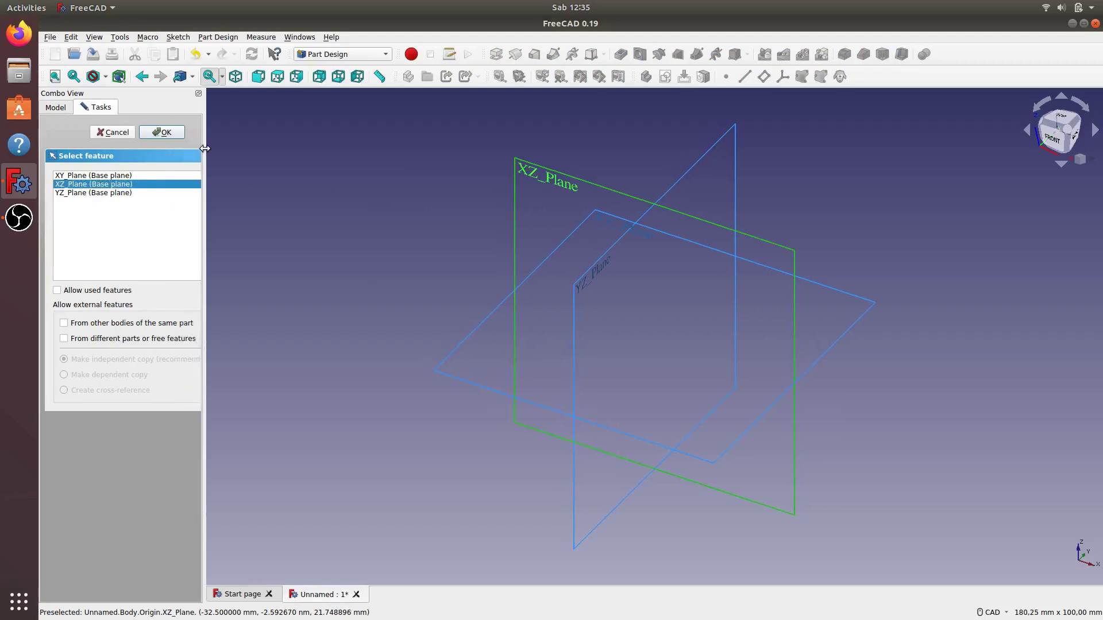
click(179, 137)
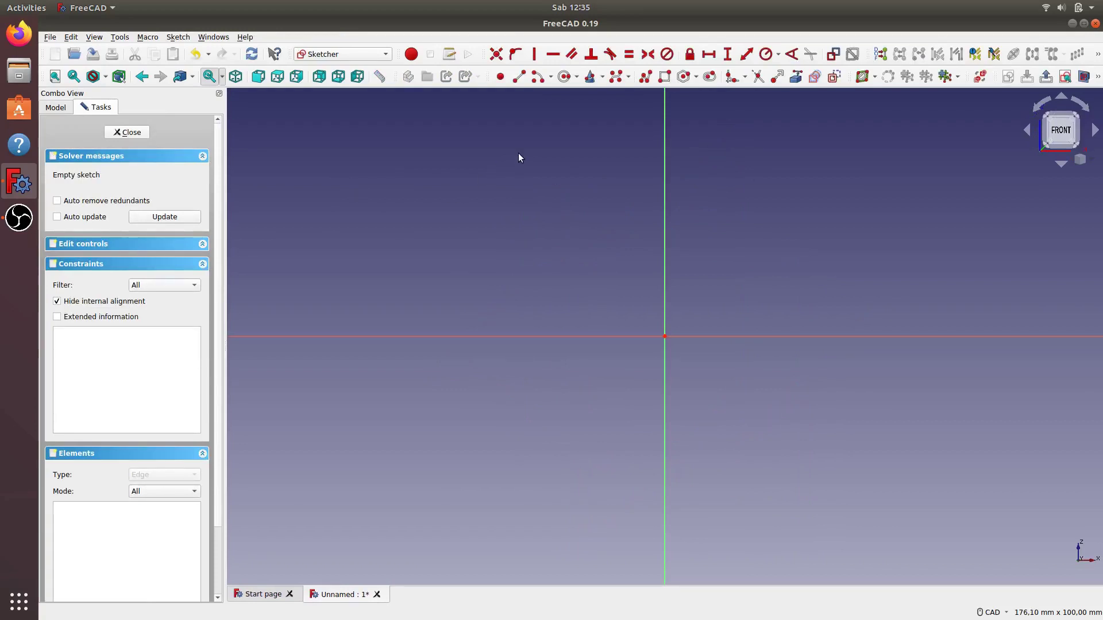
Step: Draw a slanted line on each side of the vertical axis, then close the sketch
click(519, 76)
click(528, 159)
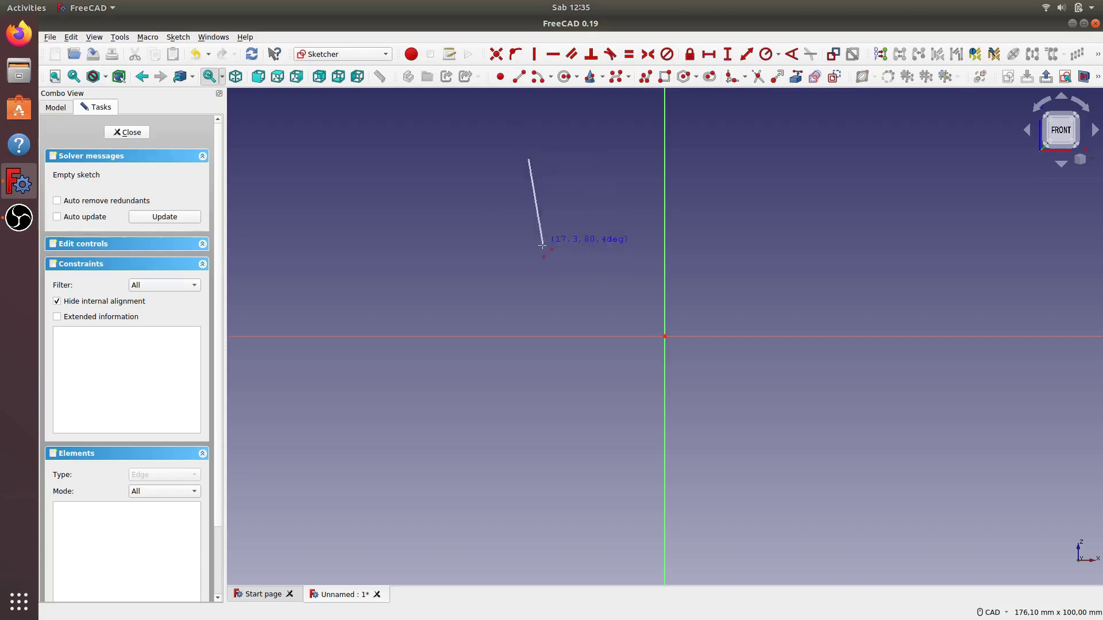
click(544, 320)
click(812, 157)
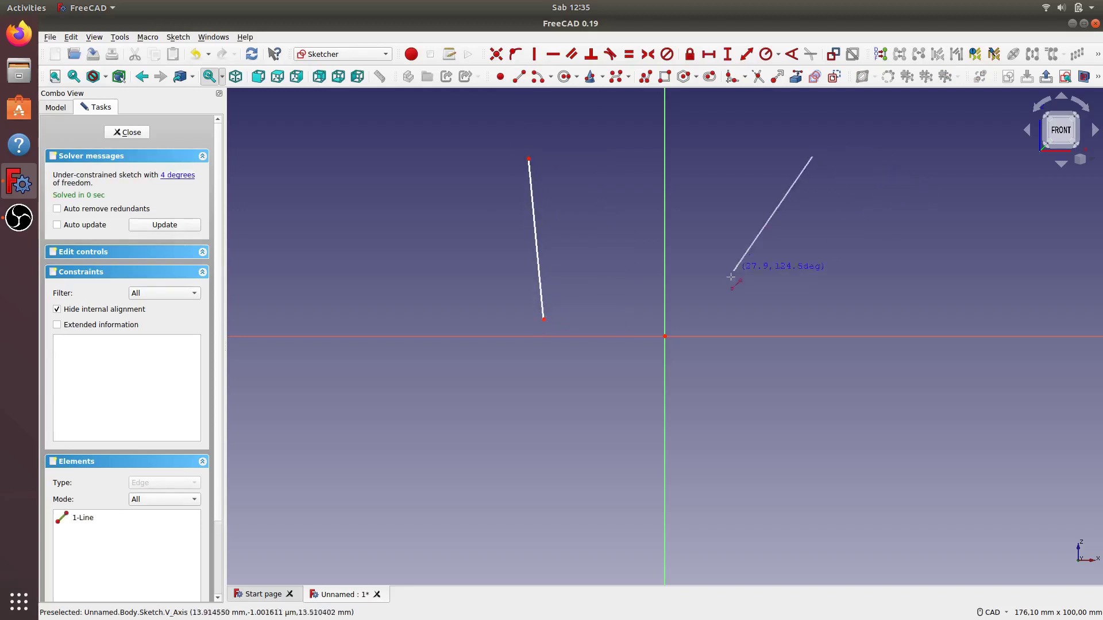
click(789, 319)
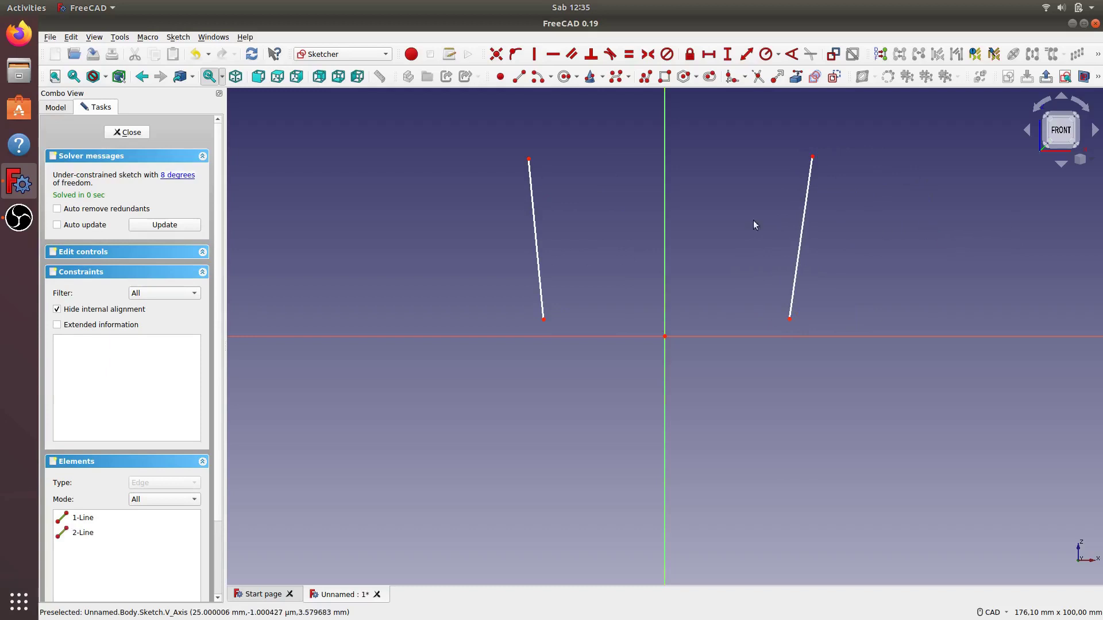
click(130, 133)
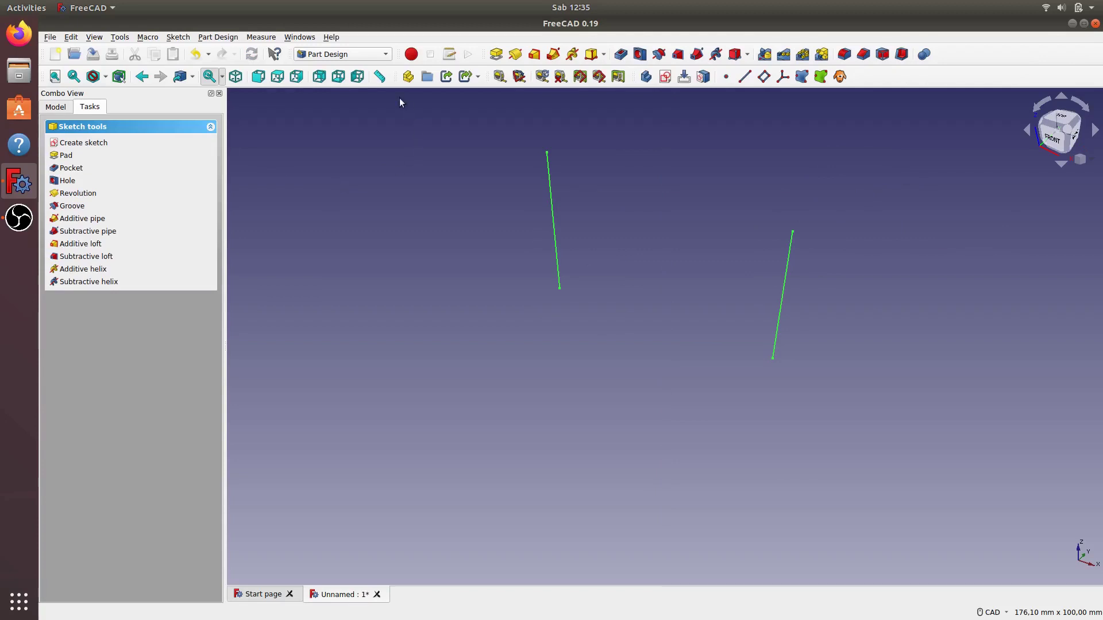
Step: Switch to the Part workbench with the Model tree showing
click(386, 54)
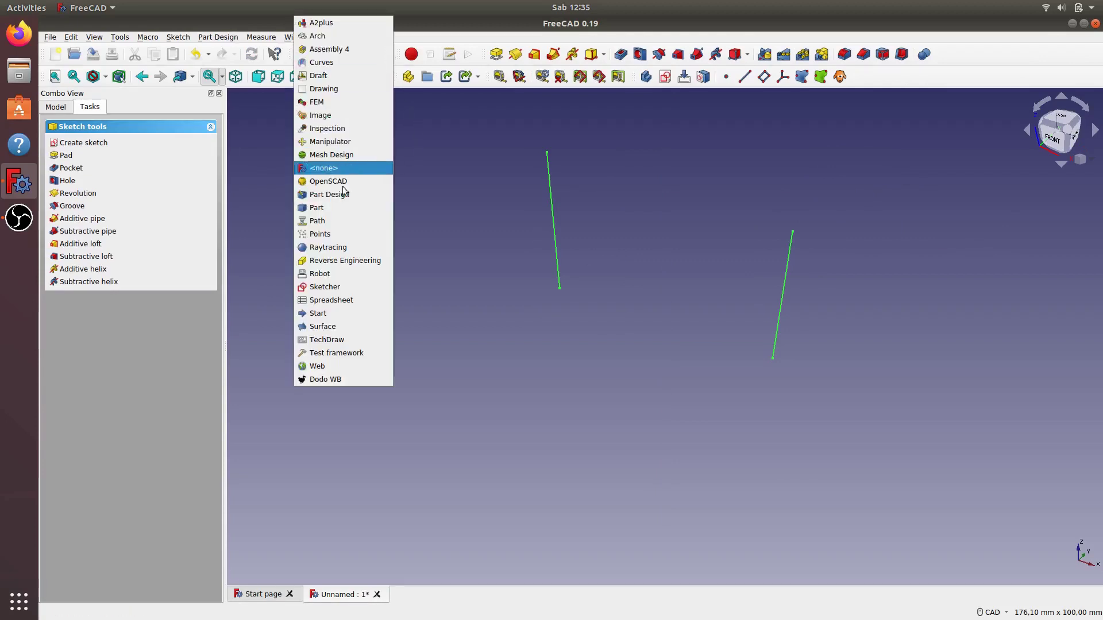
click(336, 208)
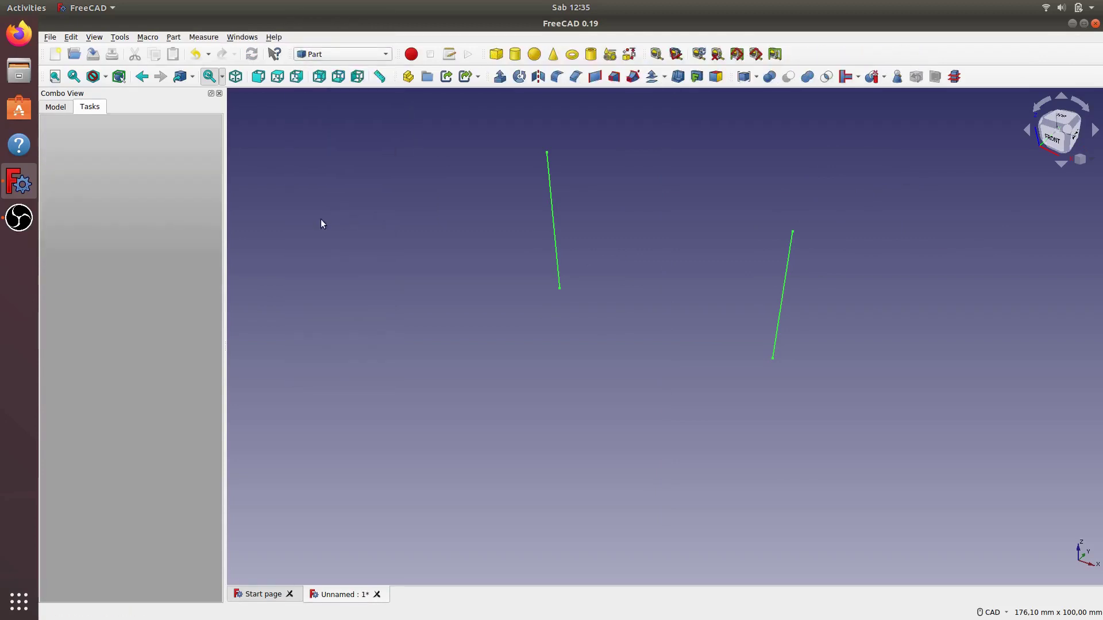
click(58, 108)
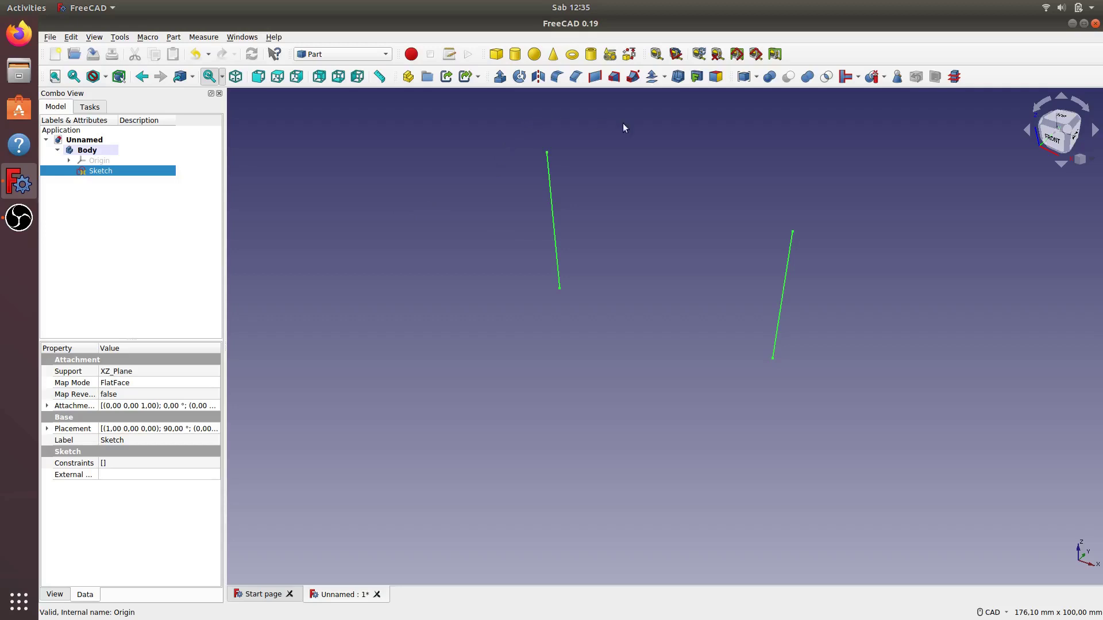
Step: Attempt Ruled Surface three times, dismissing each Wrong selection warning
click(595, 83)
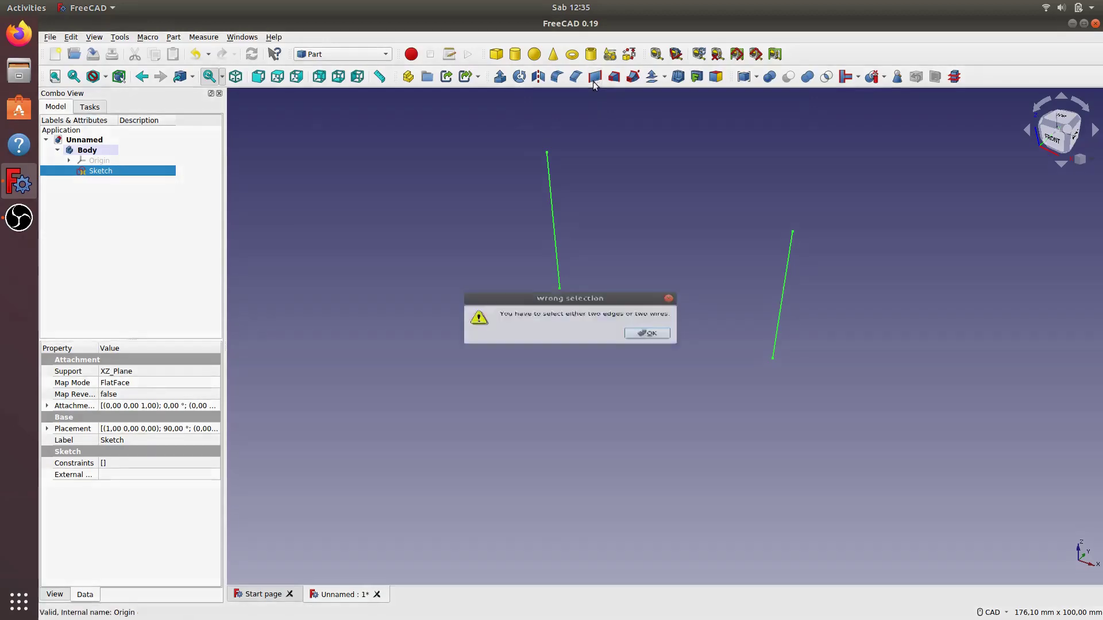
click(651, 339)
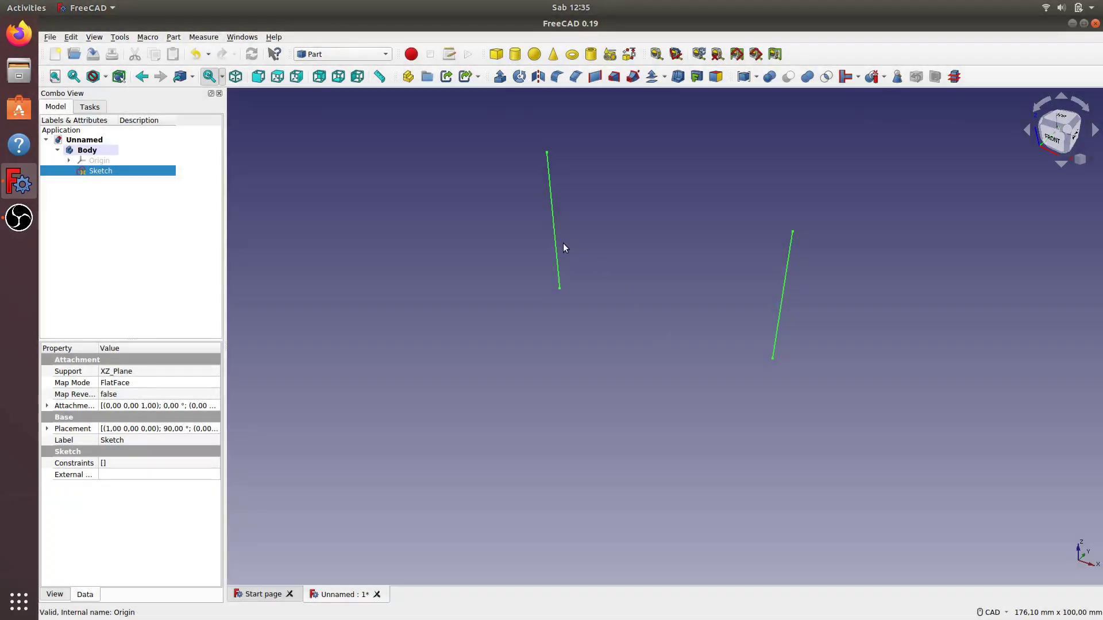
click(554, 230)
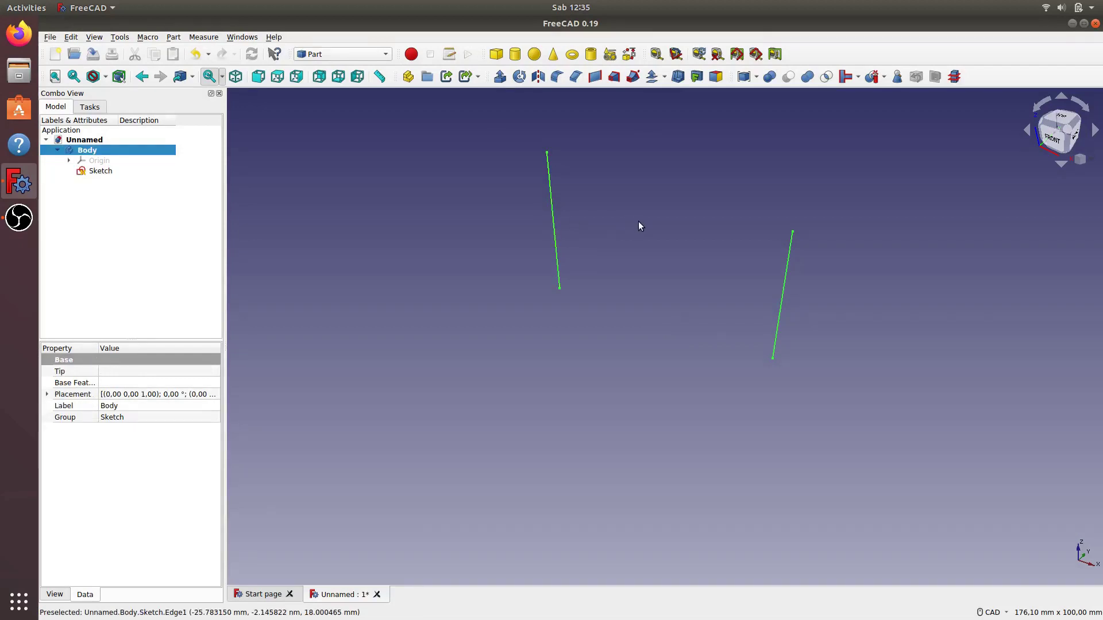
ctrl+click(781, 304)
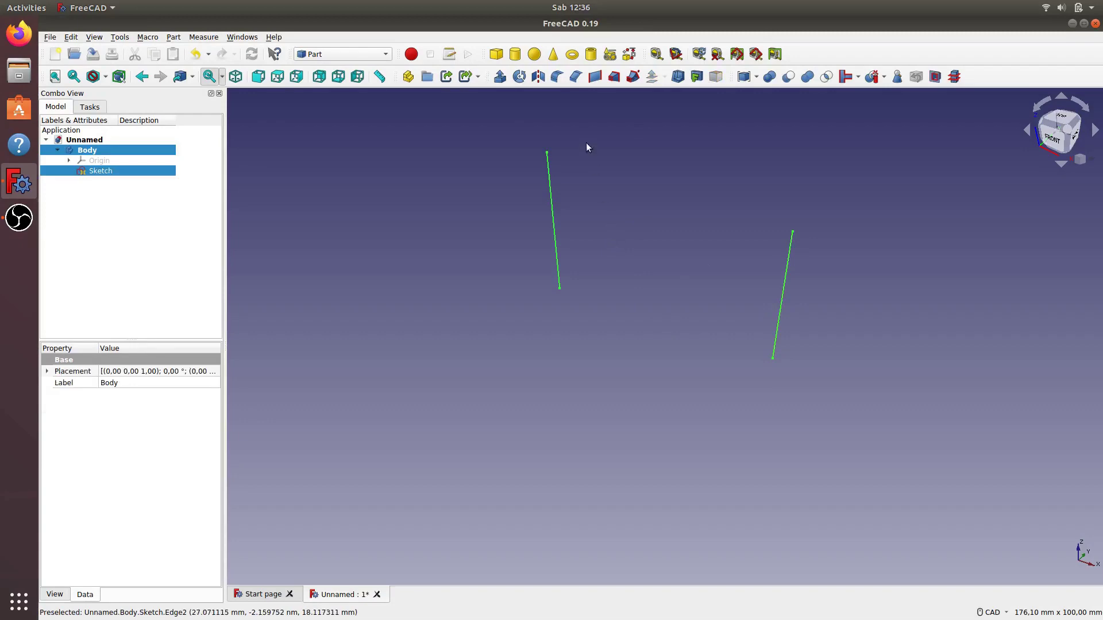
click(594, 76)
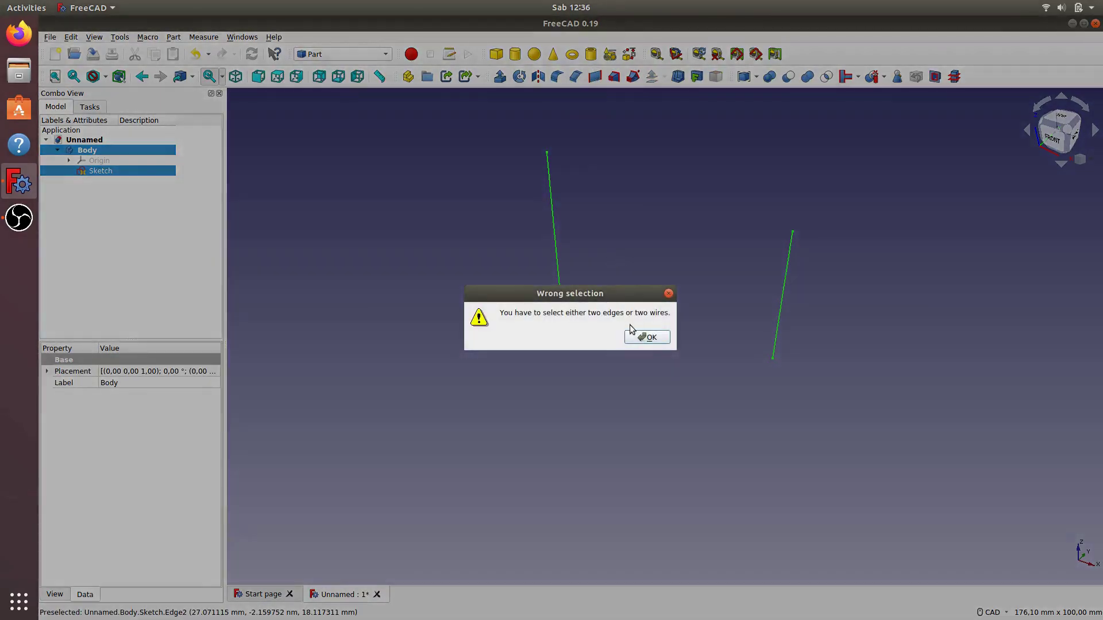
click(632, 337)
click(522, 384)
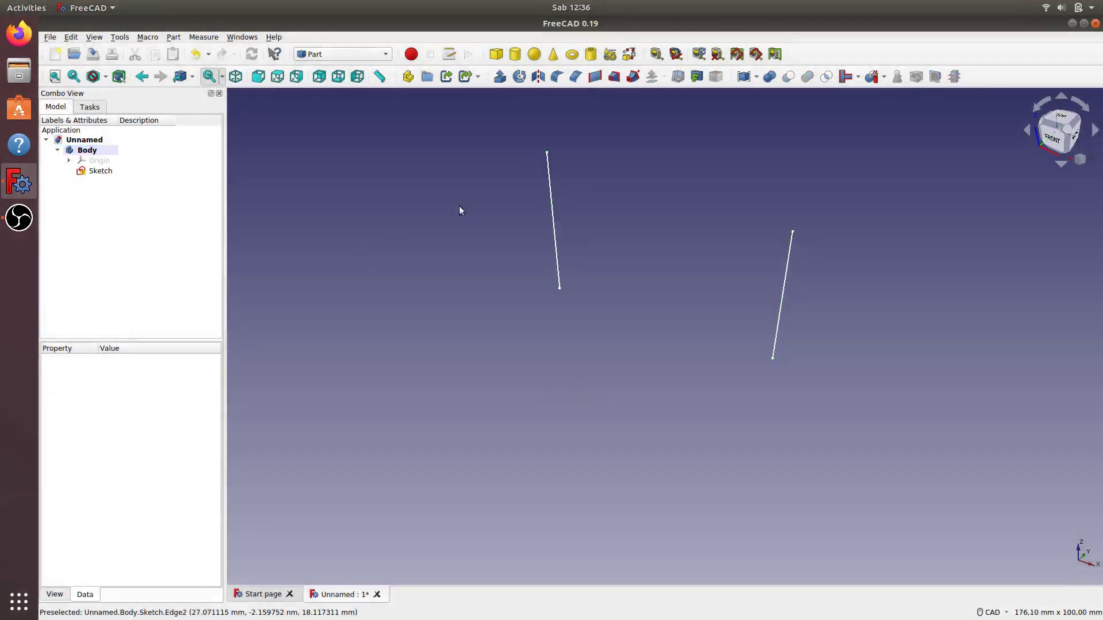
click(595, 81)
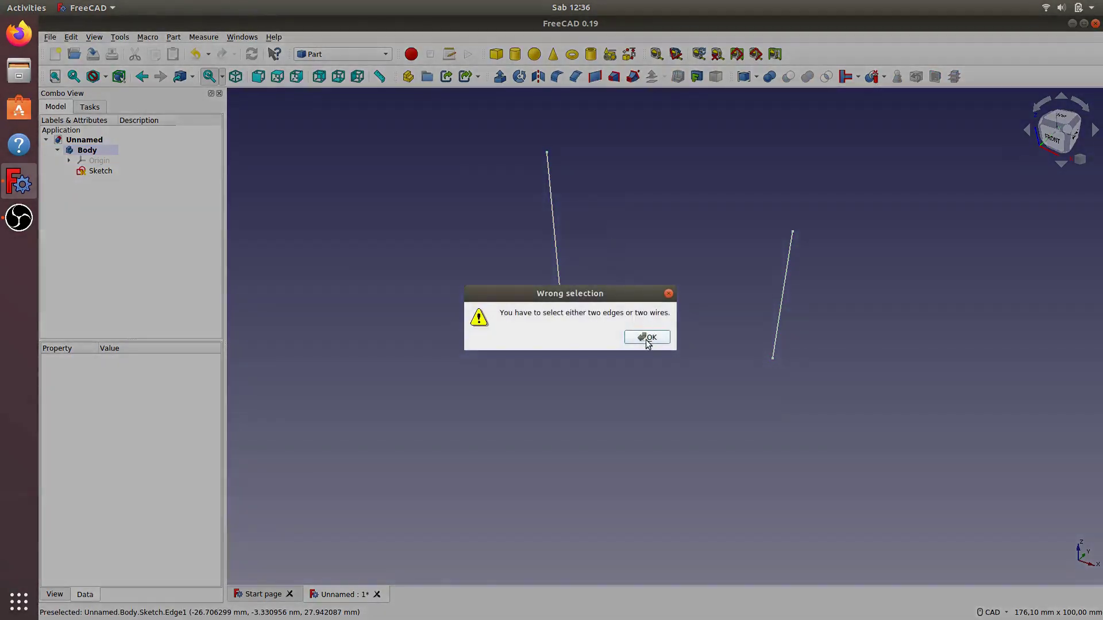
click(648, 340)
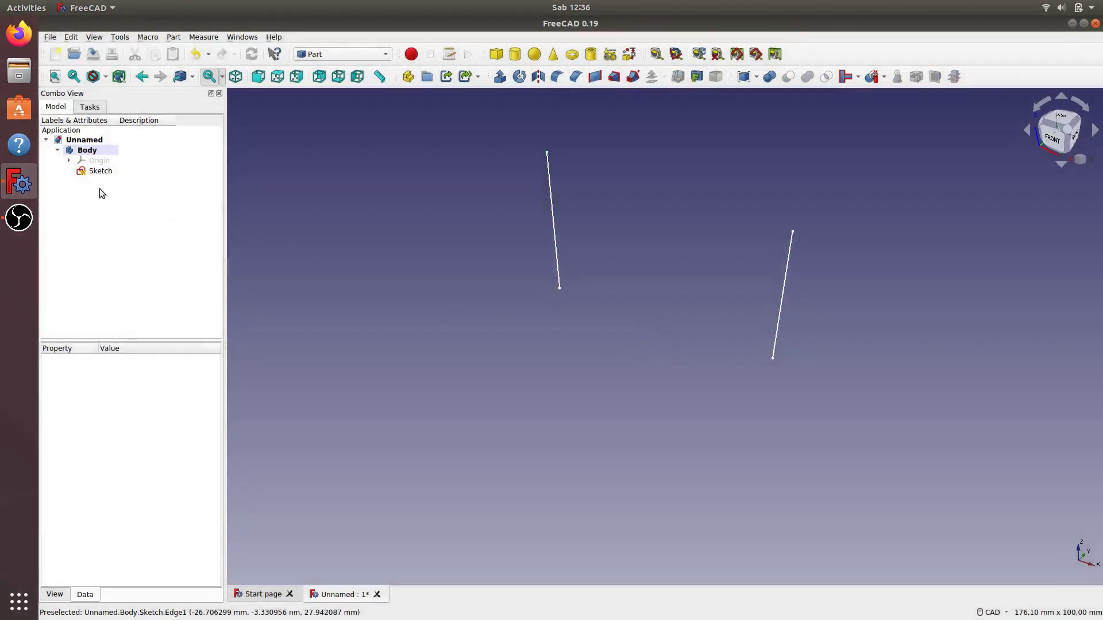
Step: After a failed one-line ruled-surface attempt, select both the left and right sketch lines
click(552, 226)
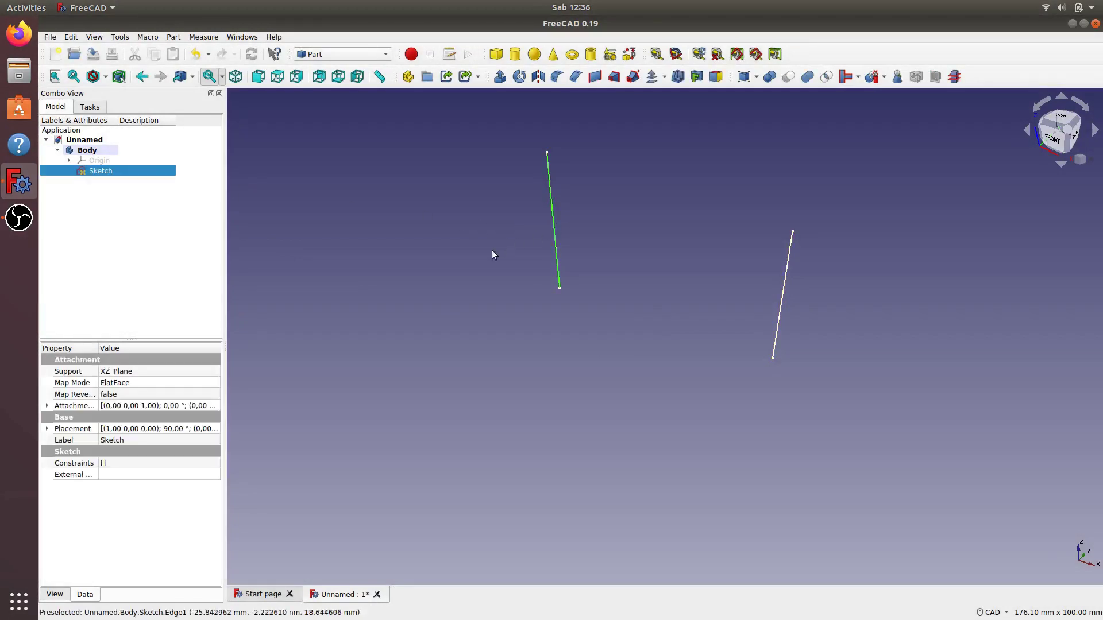
key(Escape)
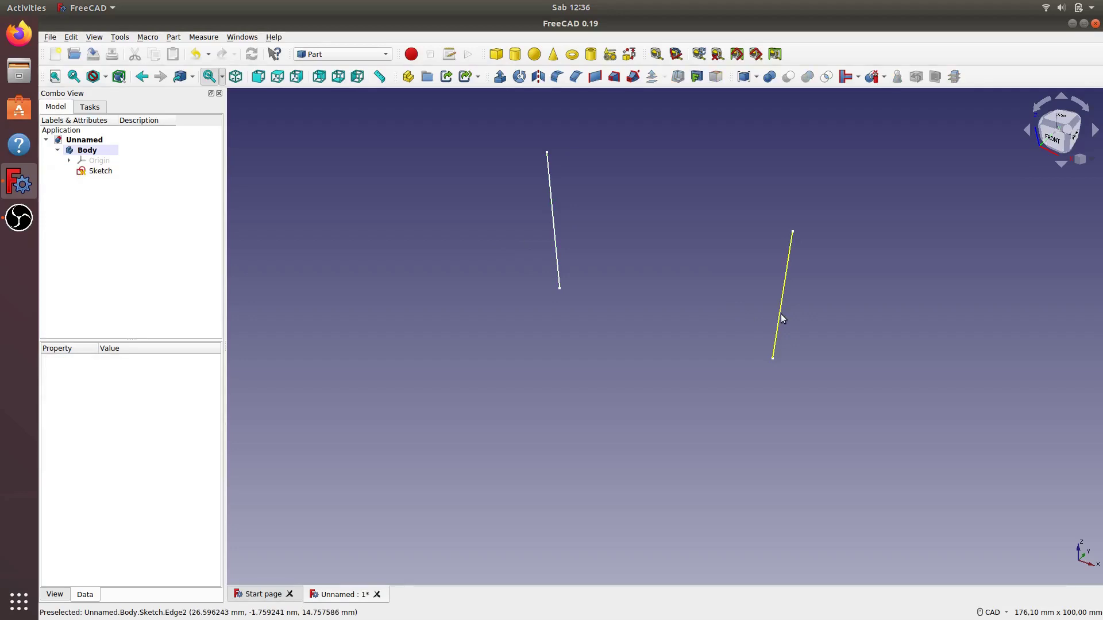
click(552, 232)
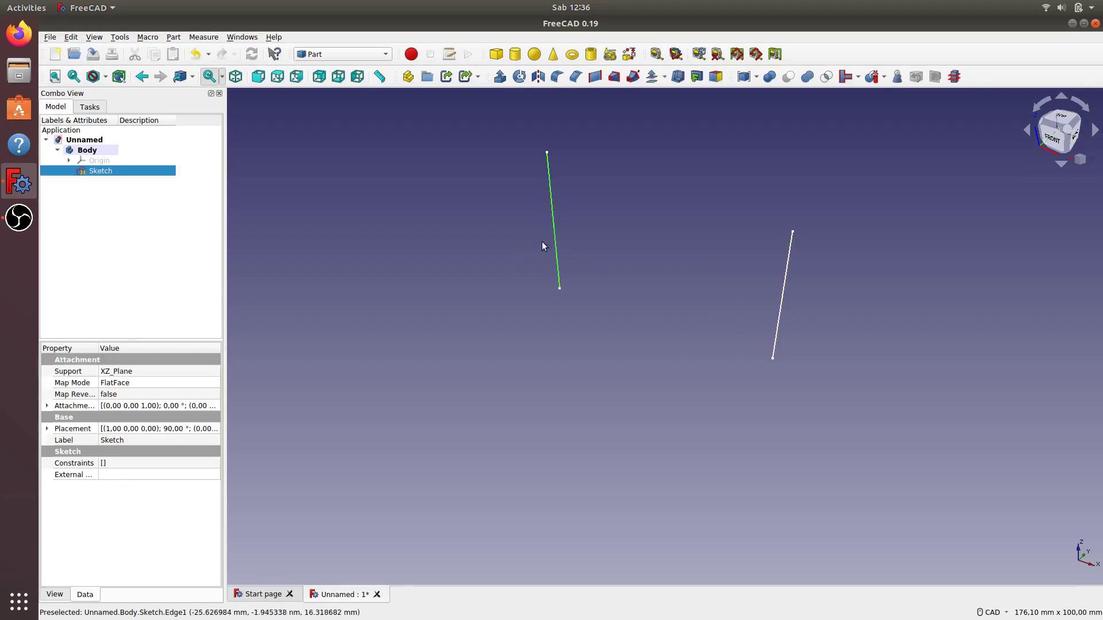
click(595, 77)
click(643, 337)
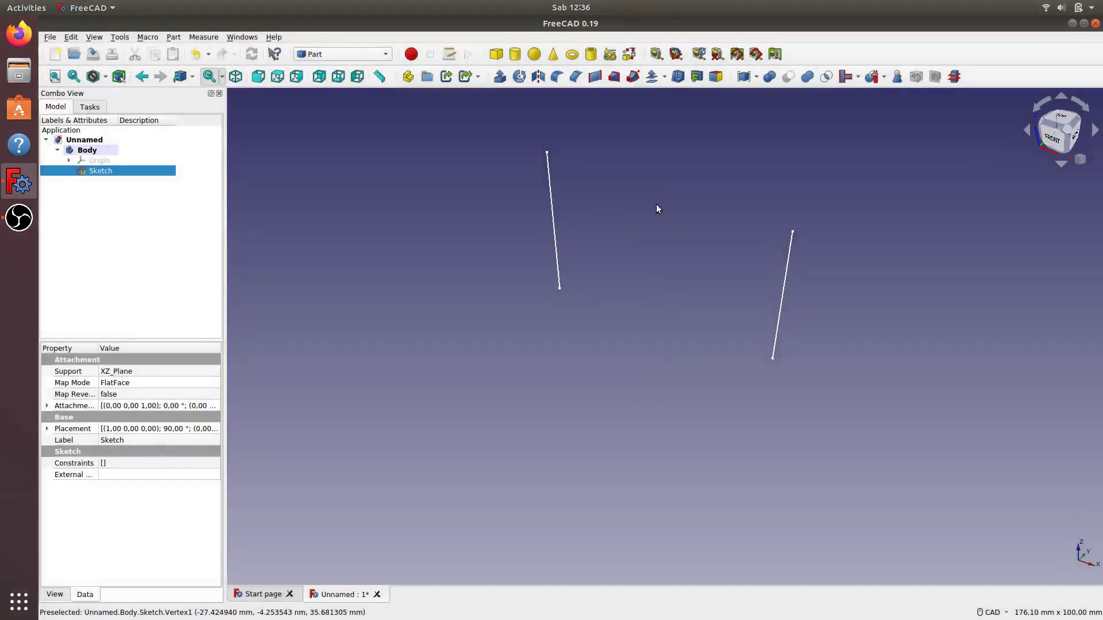
click(389, 171)
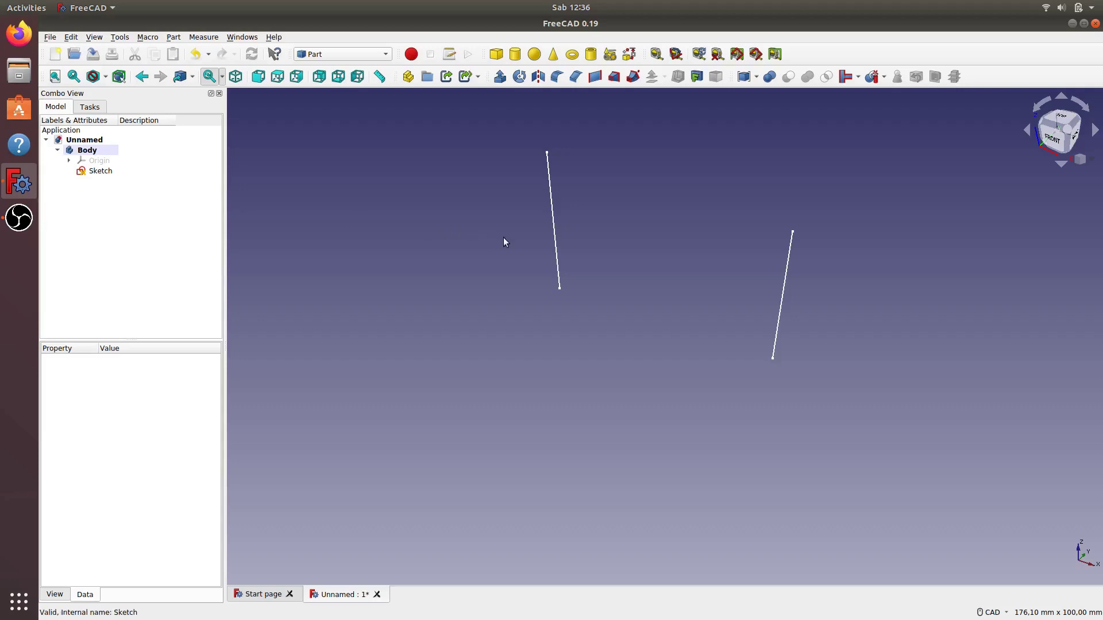
click(558, 269)
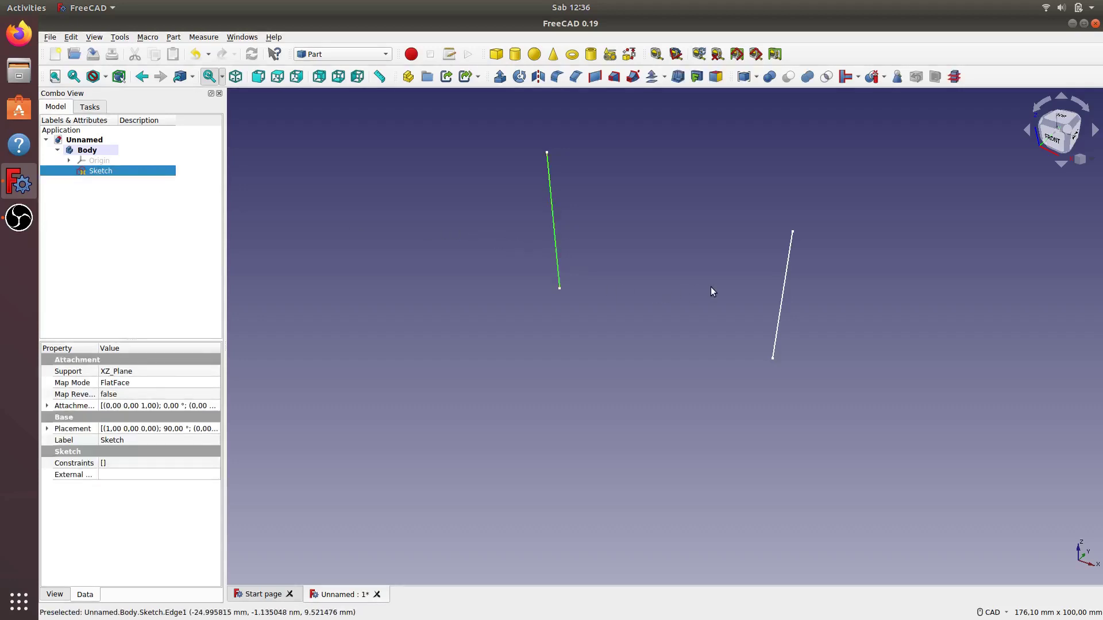
ctrl+click(783, 296)
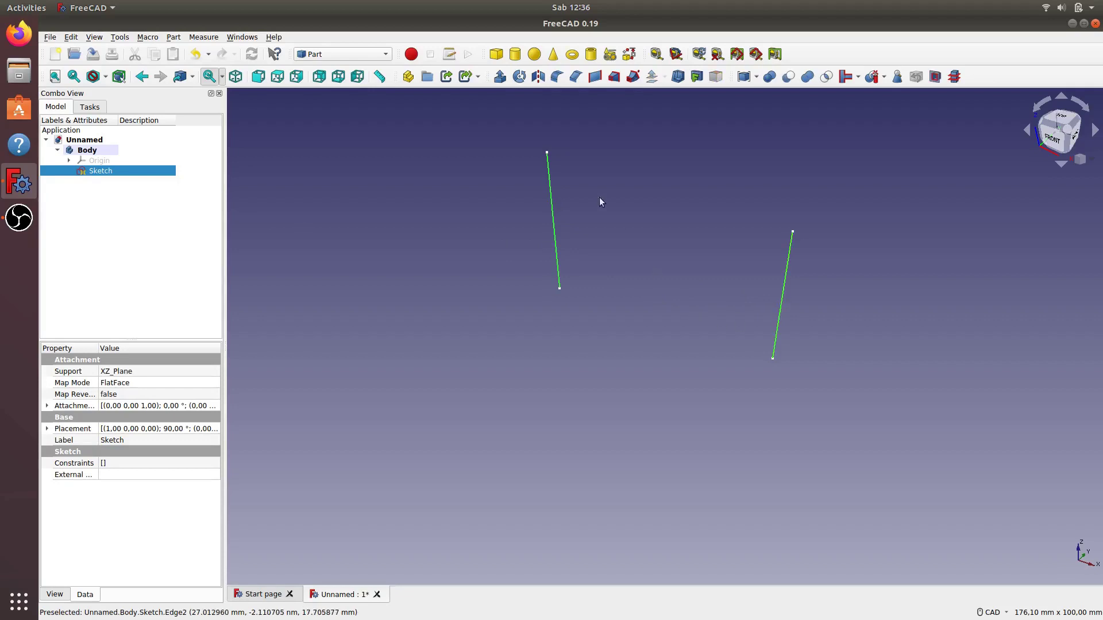
Step: Create the ruled surface between the two lines and close the Report view
click(595, 77)
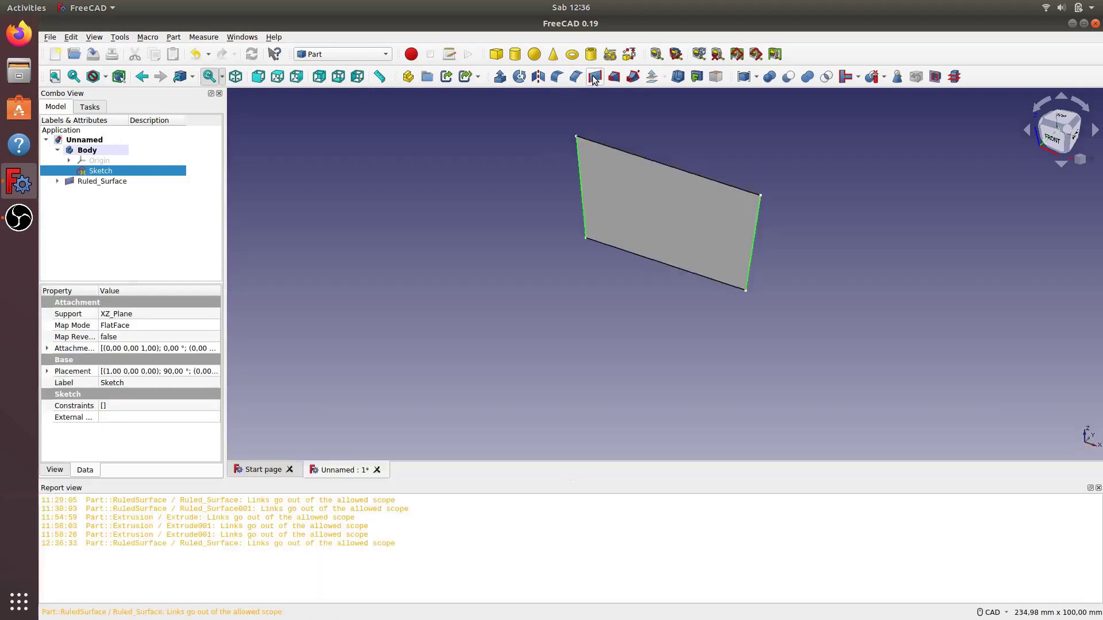
click(1098, 488)
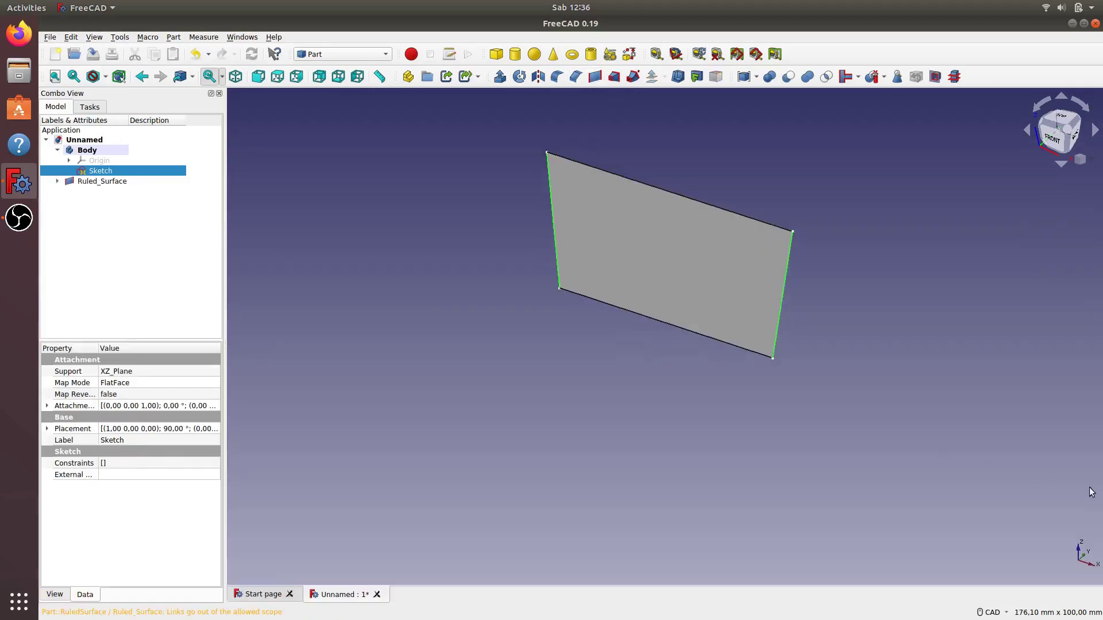
click(693, 390)
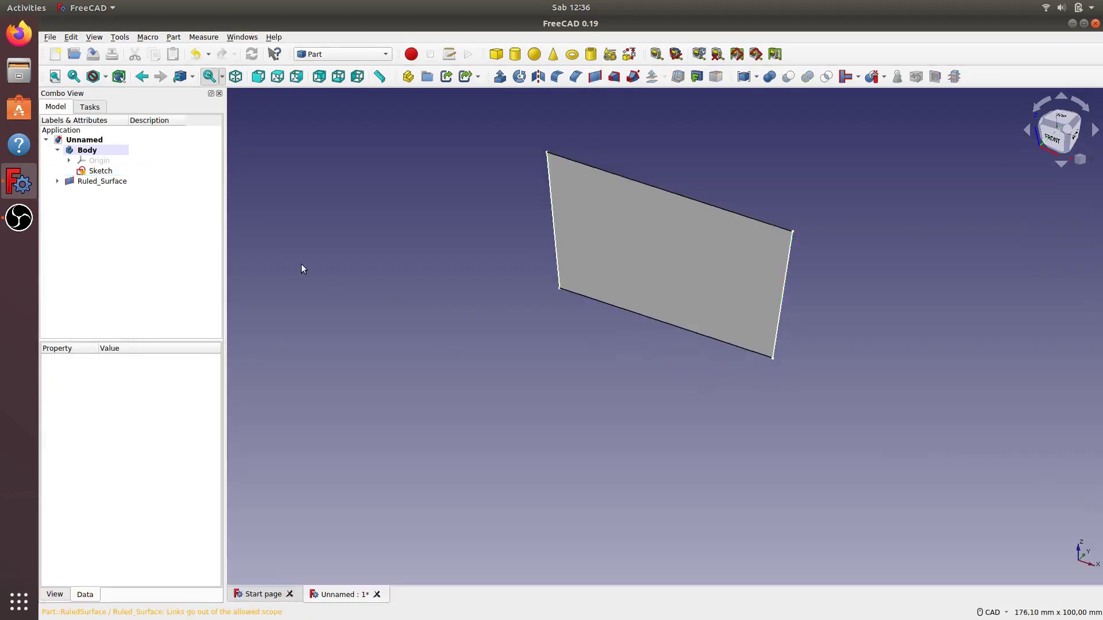
Step: Show the body's Origin planes and axes and orbit toward the right side
click(95, 172)
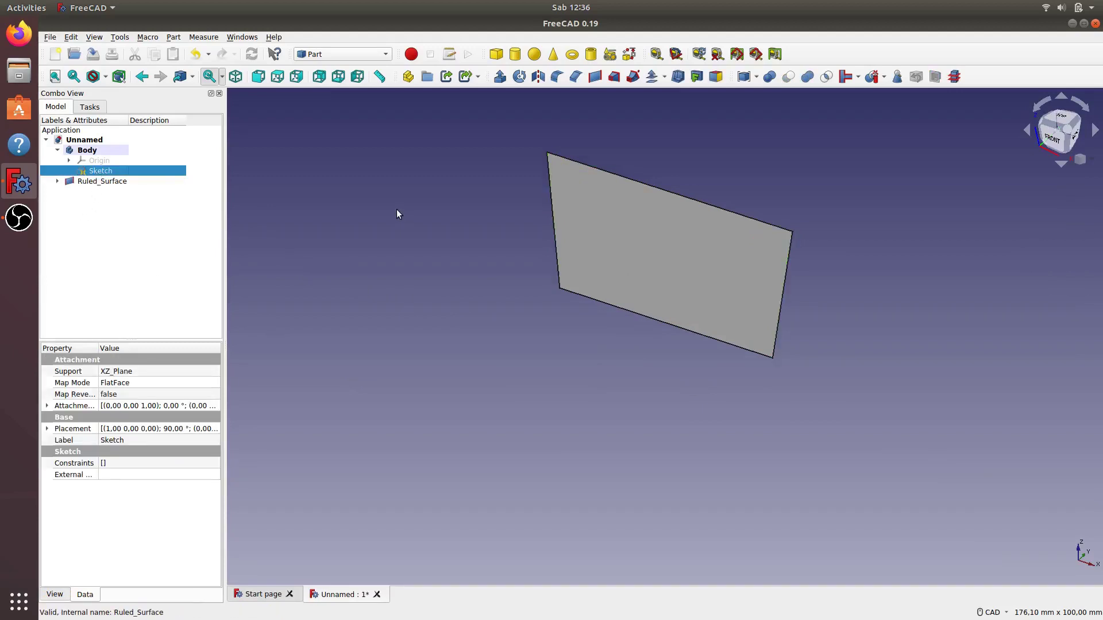
click(99, 161)
key(space)
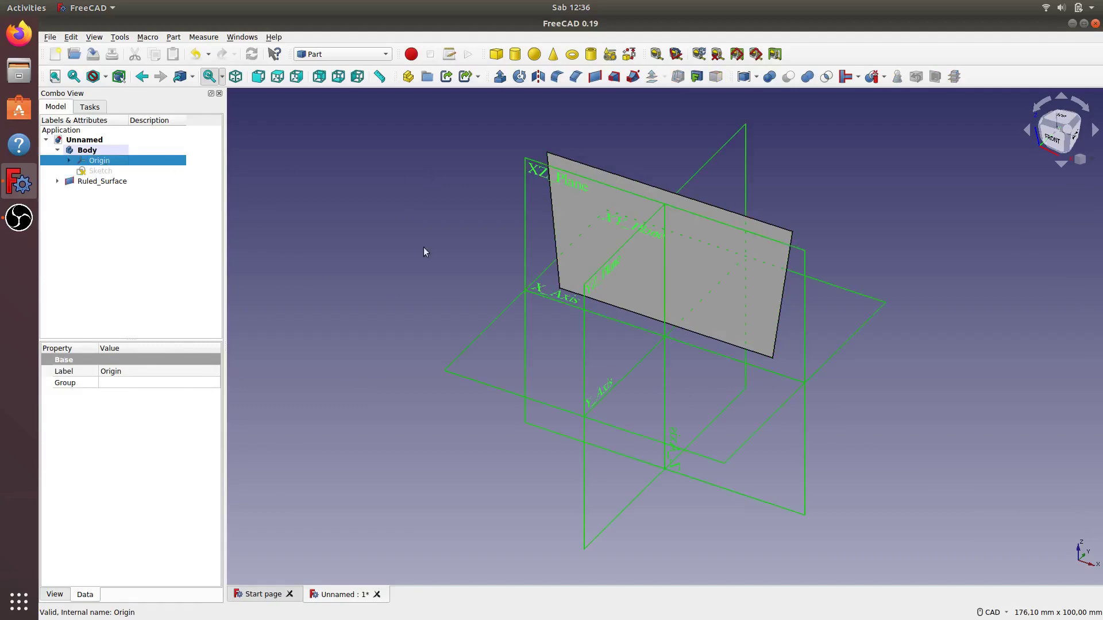
mouse_move(575, 346)
middle_down()
mouse_move(599, 369)
mouse_move(512, 340)
middle_up()
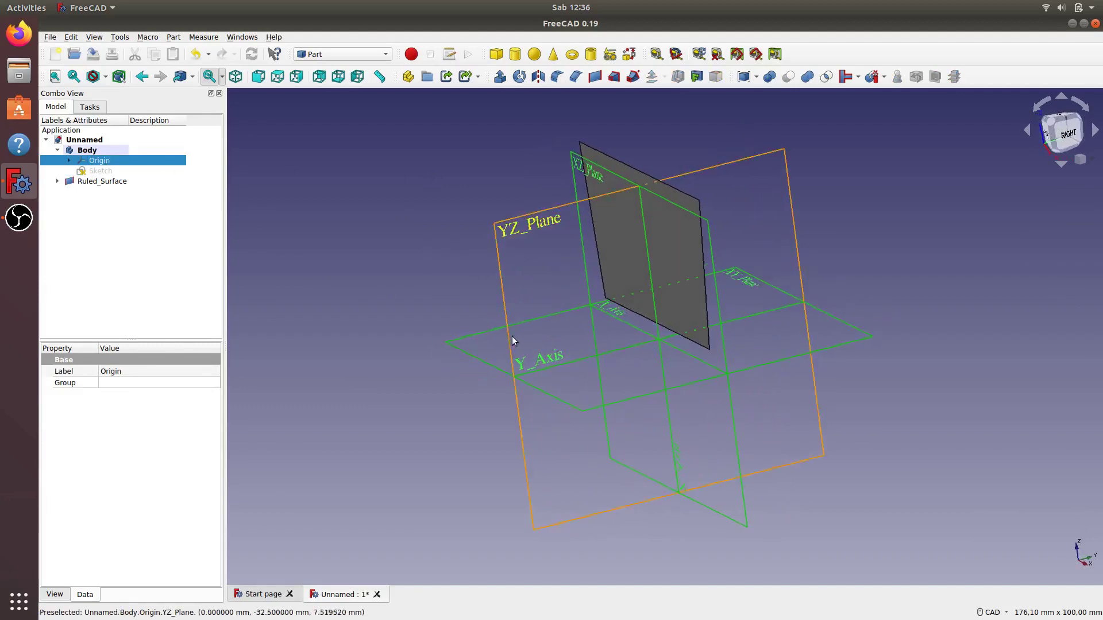
Step: Switch to Part Design and start a new sketch on the YZ_Plane
click(384, 55)
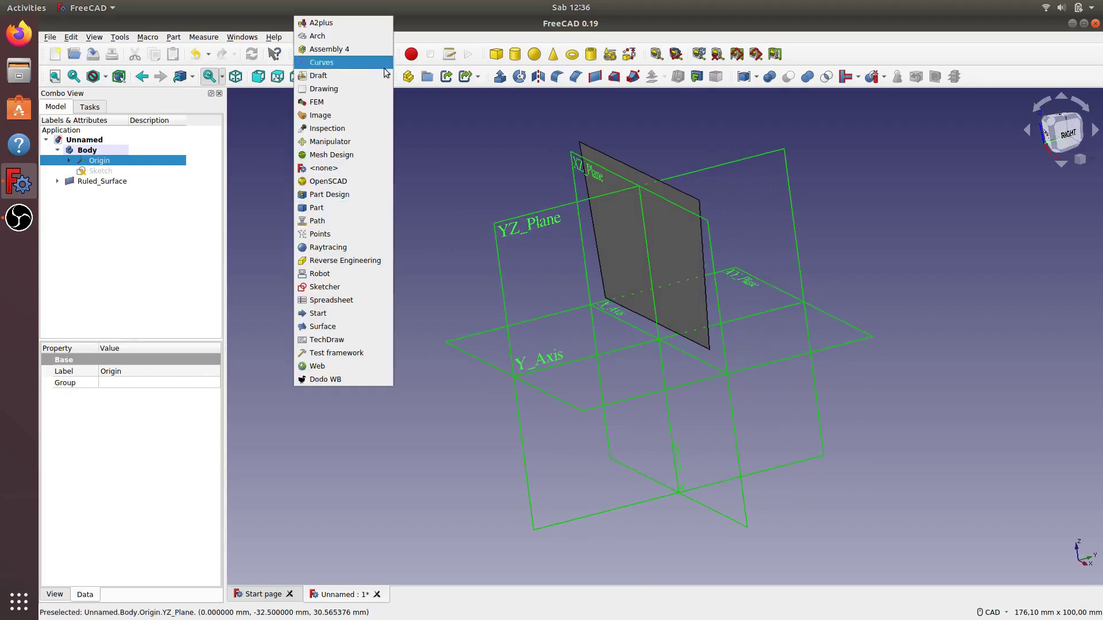
click(339, 194)
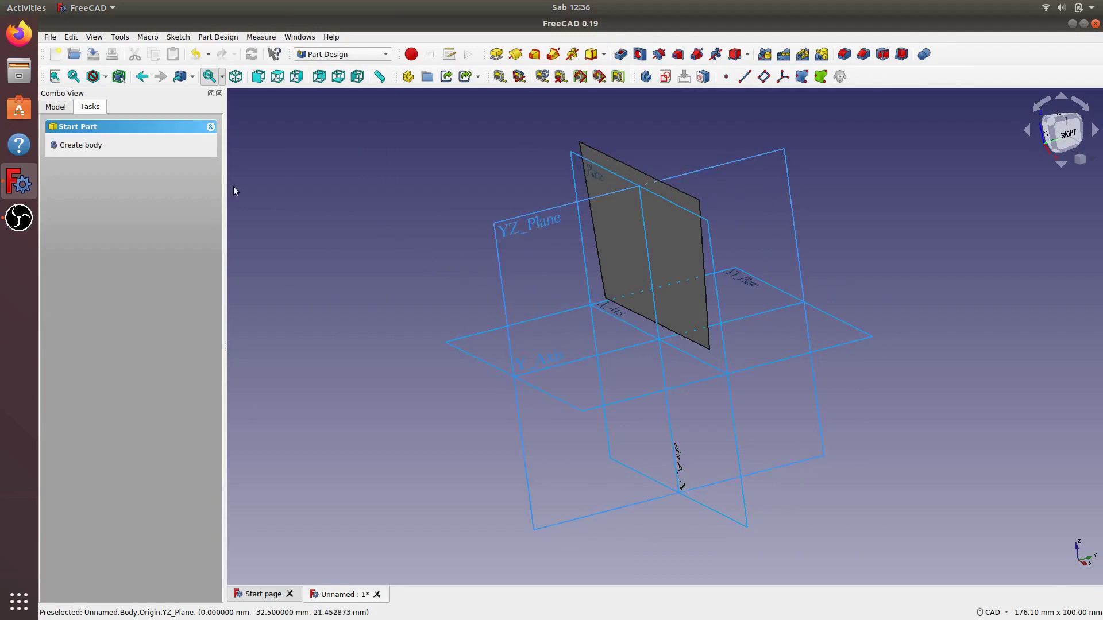
click(87, 147)
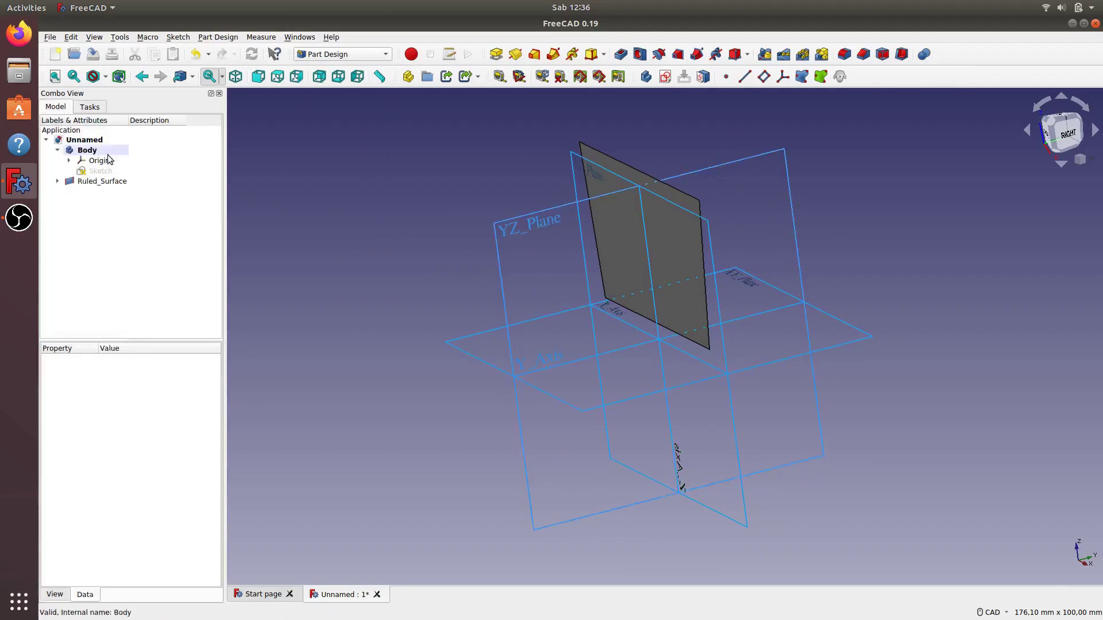
click(503, 293)
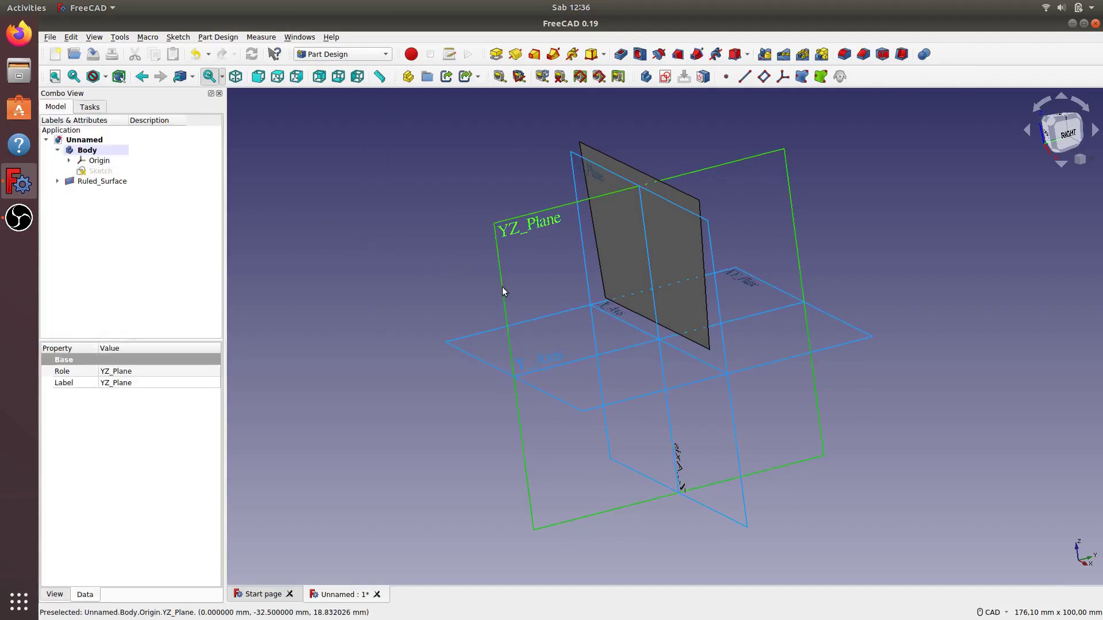
click(665, 77)
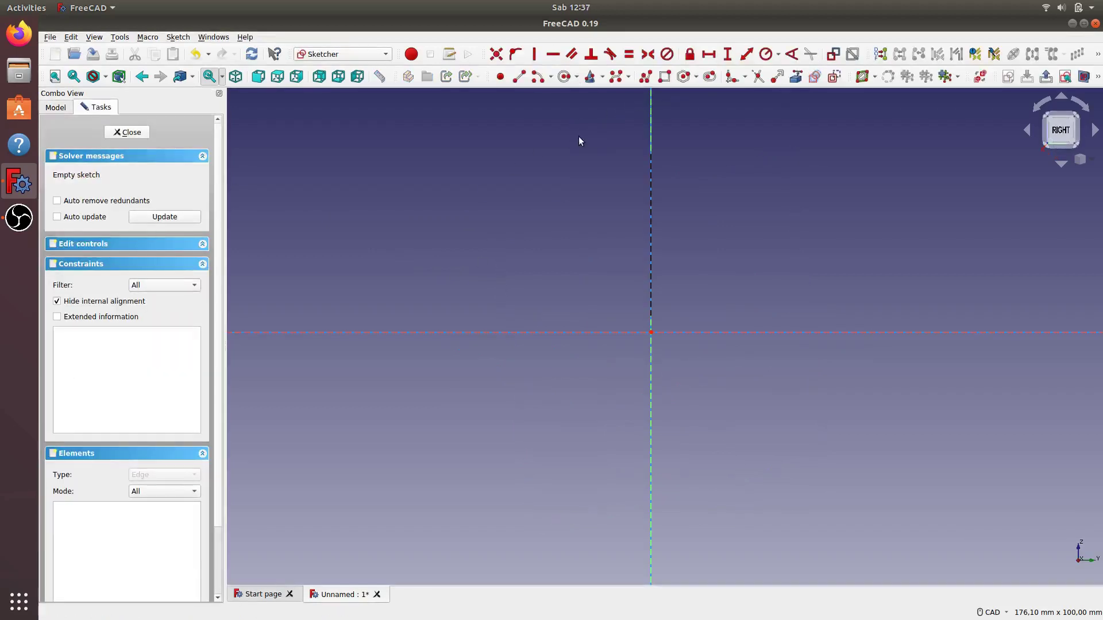
middle_drag(573, 161, 548, 220)
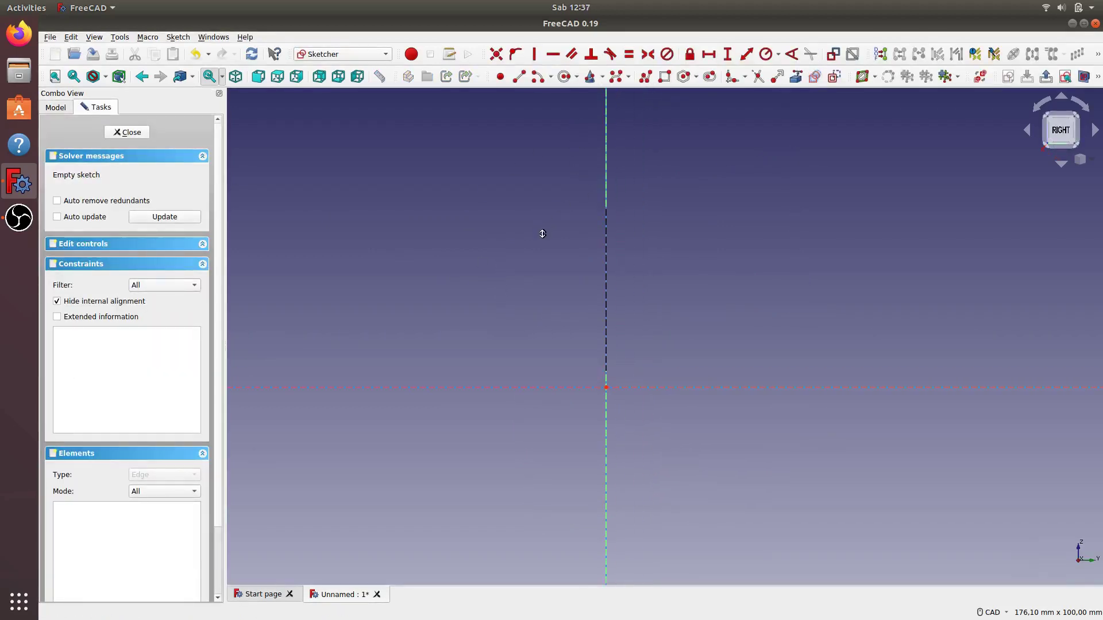
scroll(547, 220, up, 2)
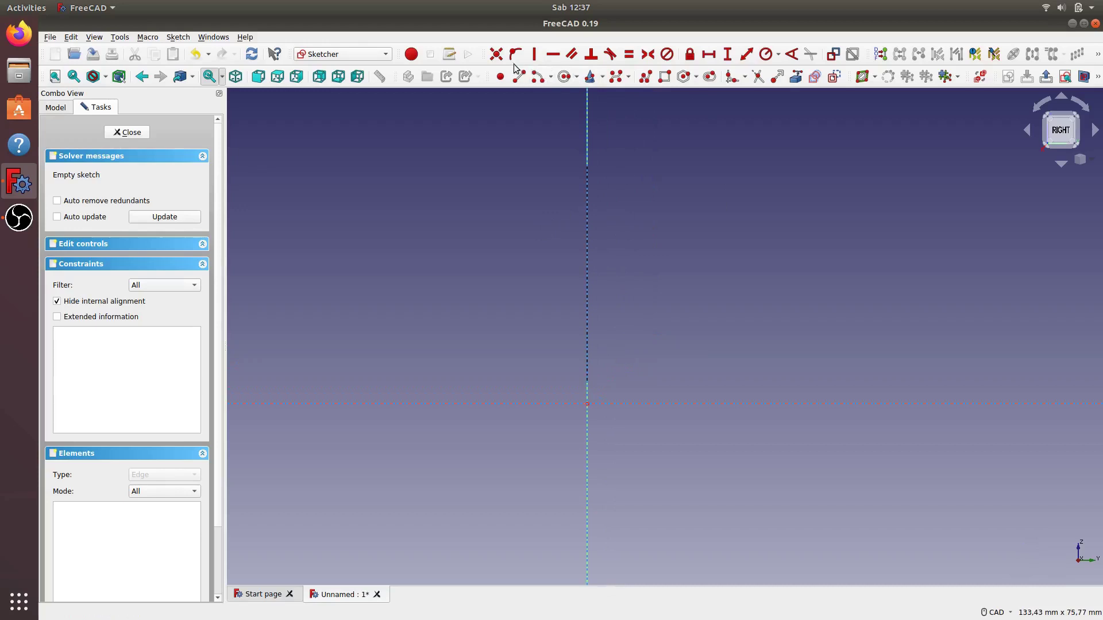
Step: Draw two slanted lines, one left and one right of the vertical axis
click(520, 80)
click(401, 158)
click(436, 398)
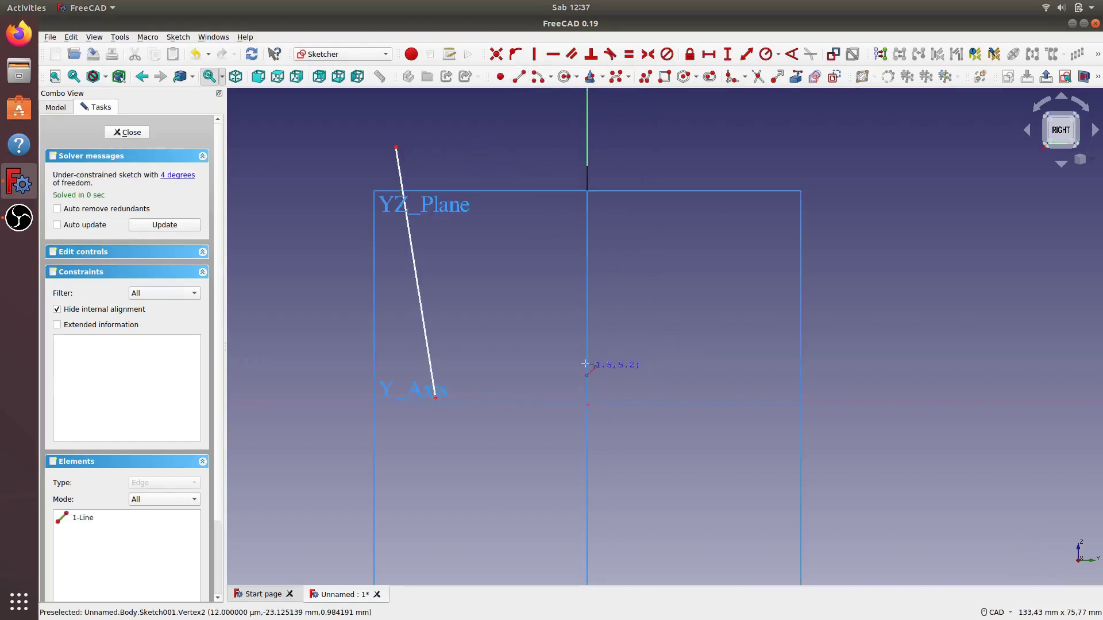
click(786, 142)
click(757, 398)
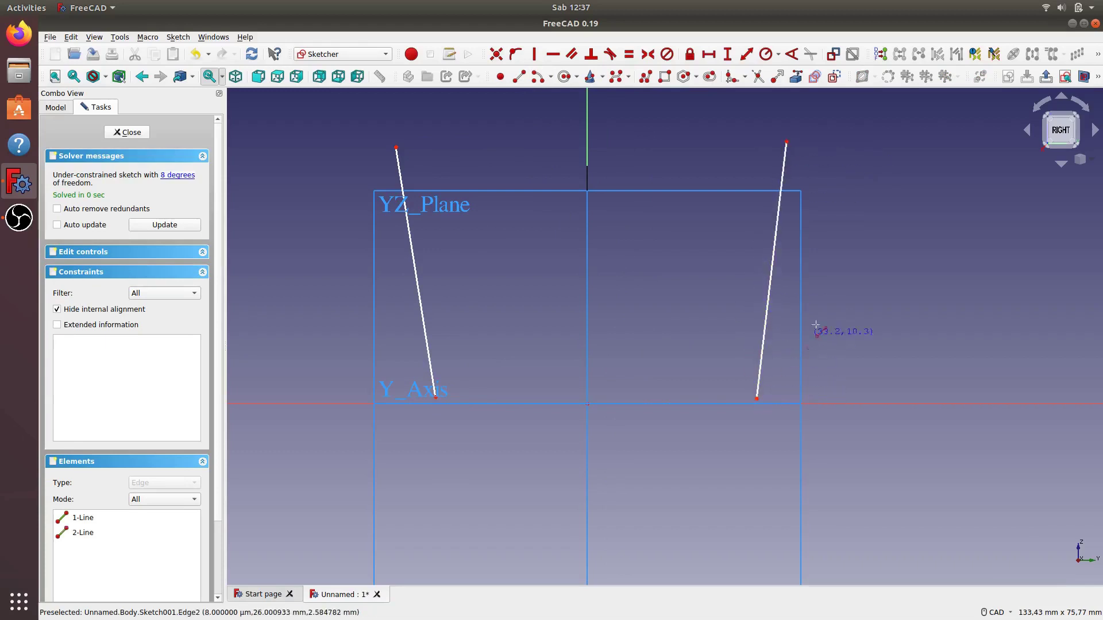
Step: Close Sketch001 and reset the 3D view to isometric
click(137, 133)
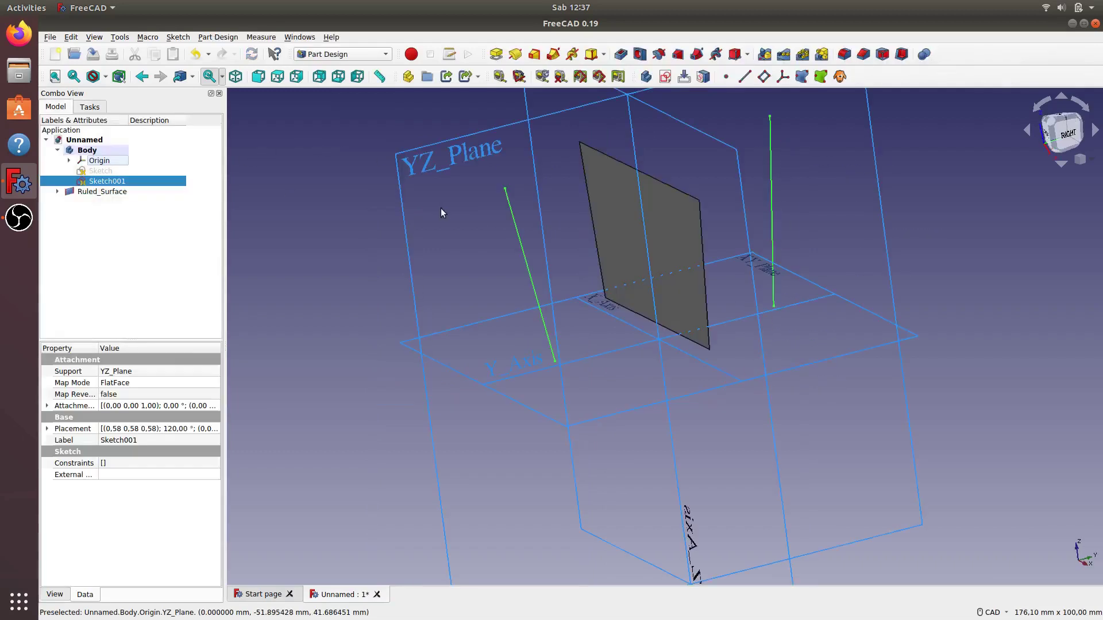
scroll(828, 371, down, 2)
scroll(844, 394, down, 2)
mouse_move(845, 394)
middle_down()
mouse_move(787, 278)
mouse_move(815, 292)
middle_up()
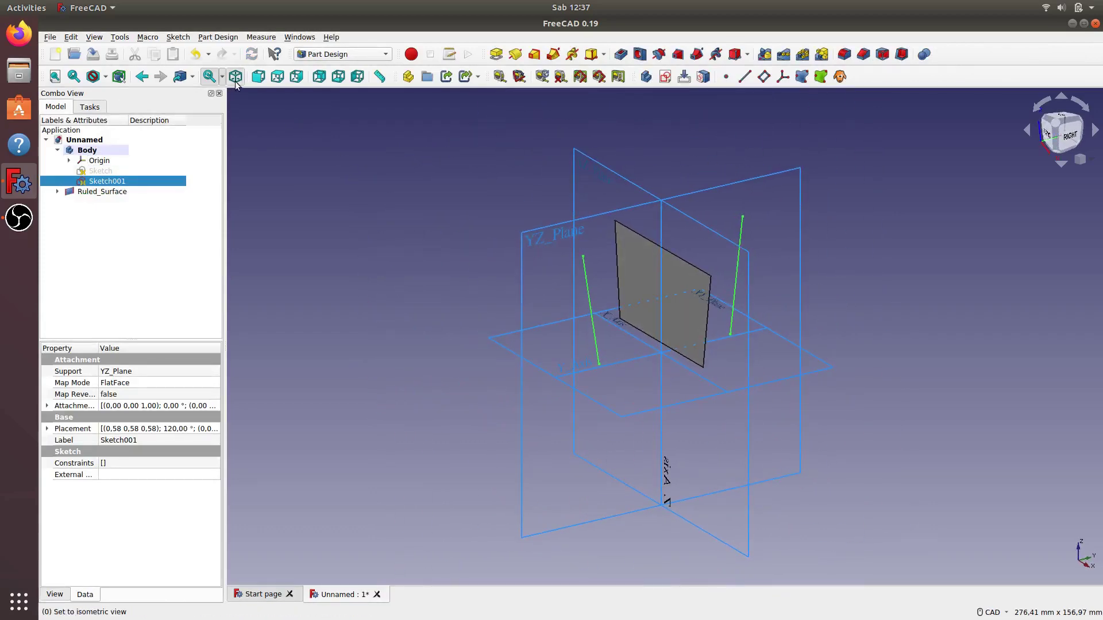
key(0)
Step: Hide the Origin planes and axes and switch back to the Part workbench
click(99, 160)
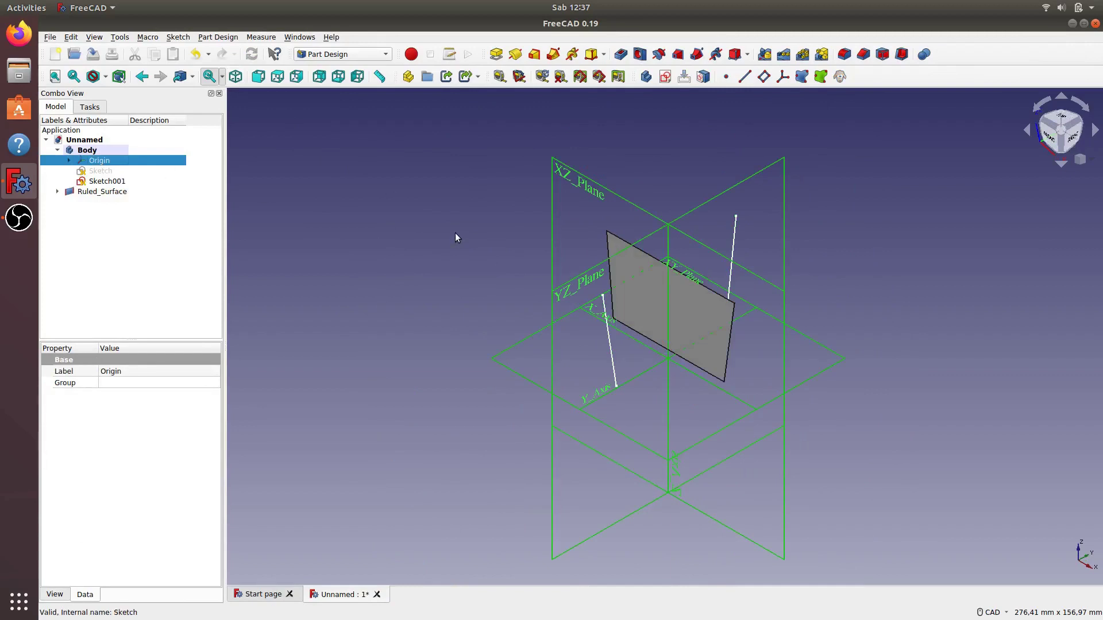
key(space)
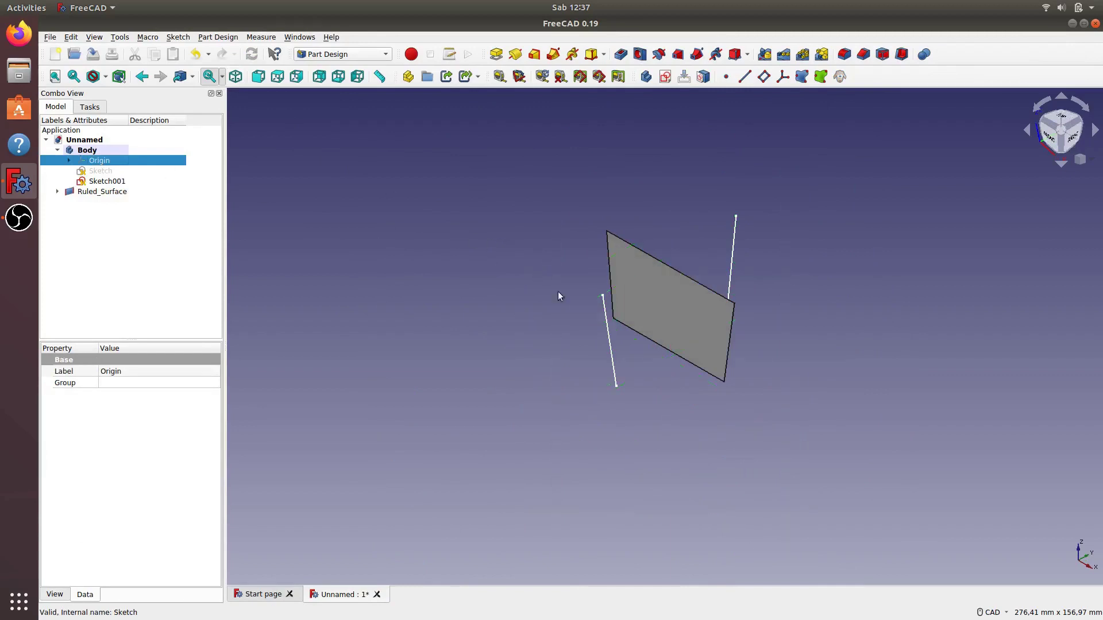
click(386, 54)
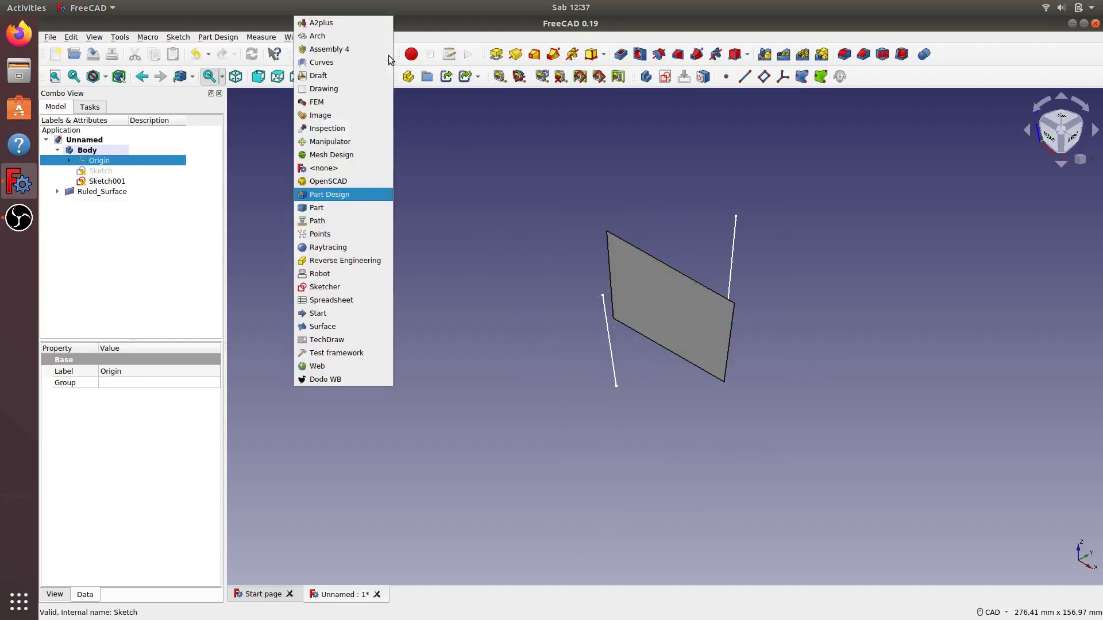
click(317, 208)
click(479, 322)
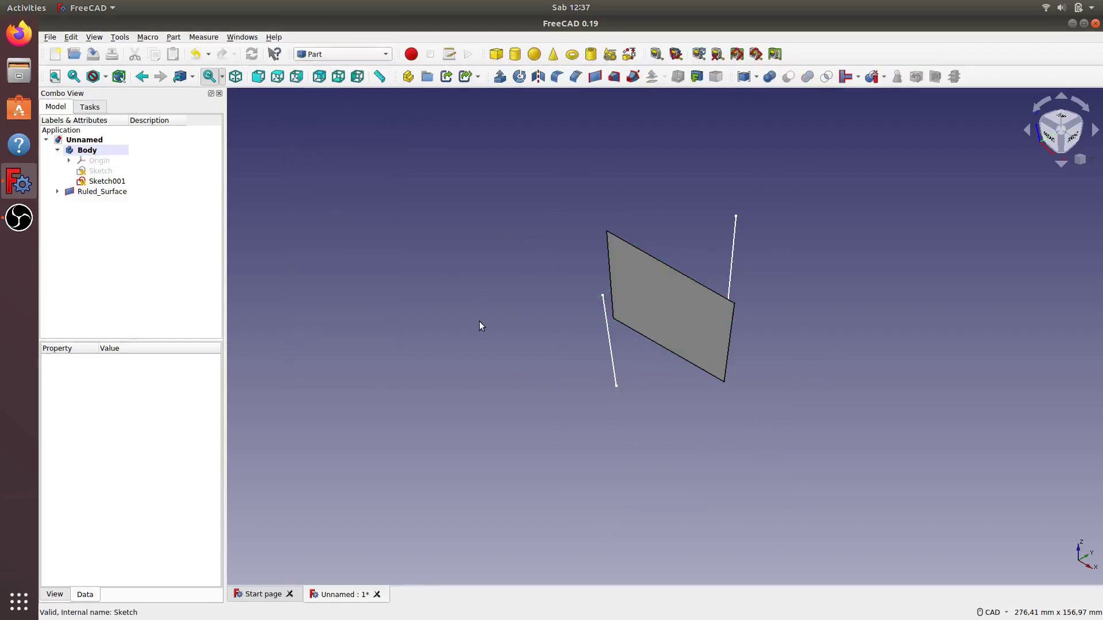
Step: Create Ruled_Surface001 between Sketch001's two lines, crossing the first surface
click(614, 76)
click(632, 340)
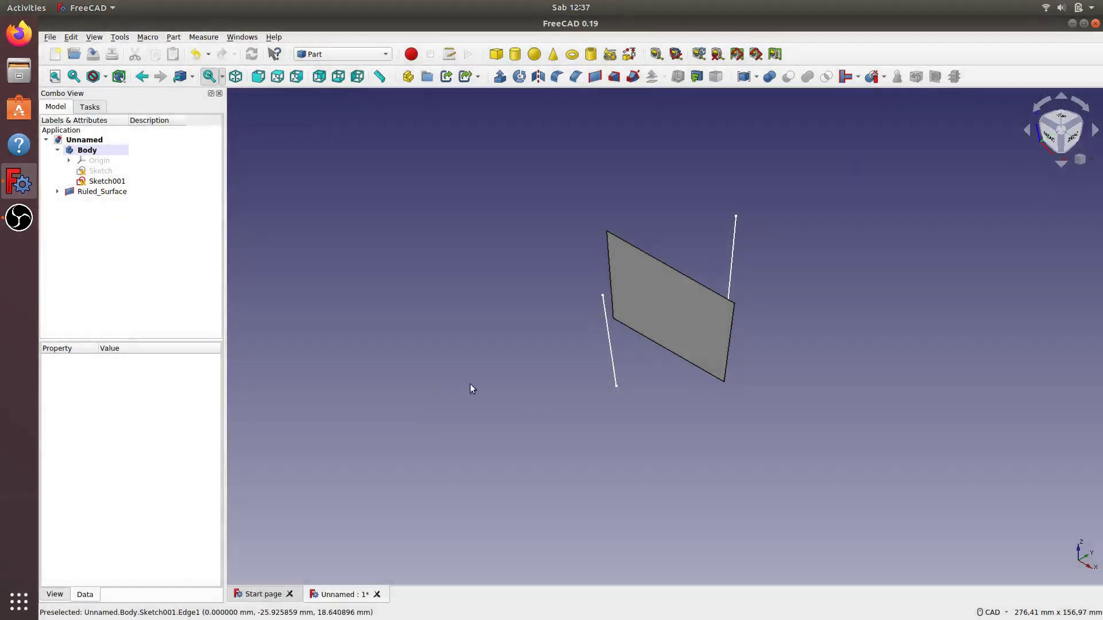
click(612, 364)
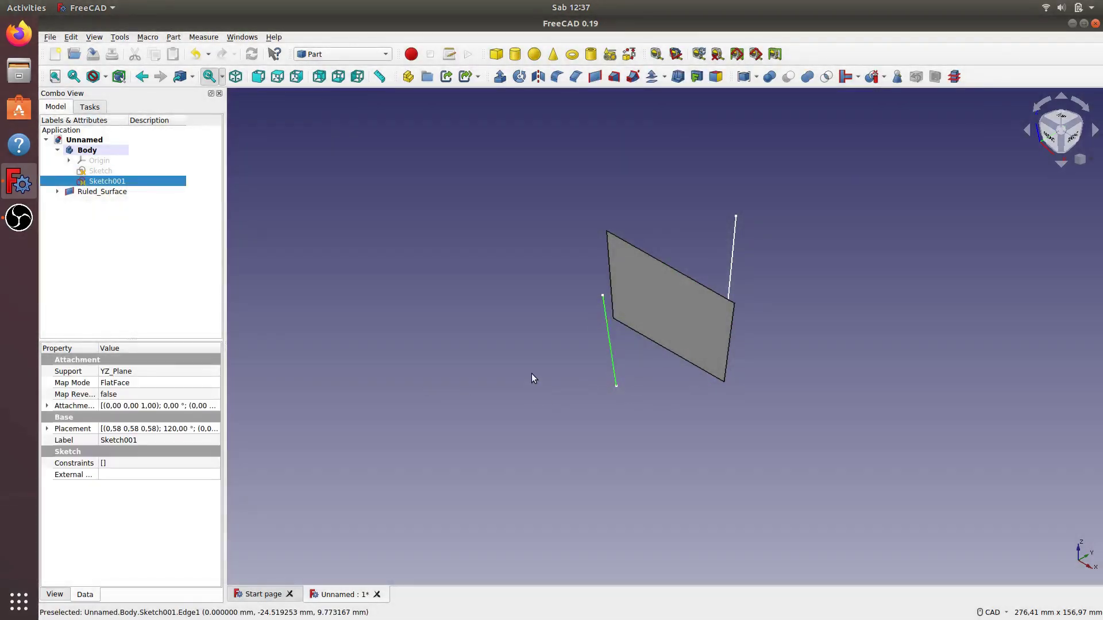
ctrl+click(734, 236)
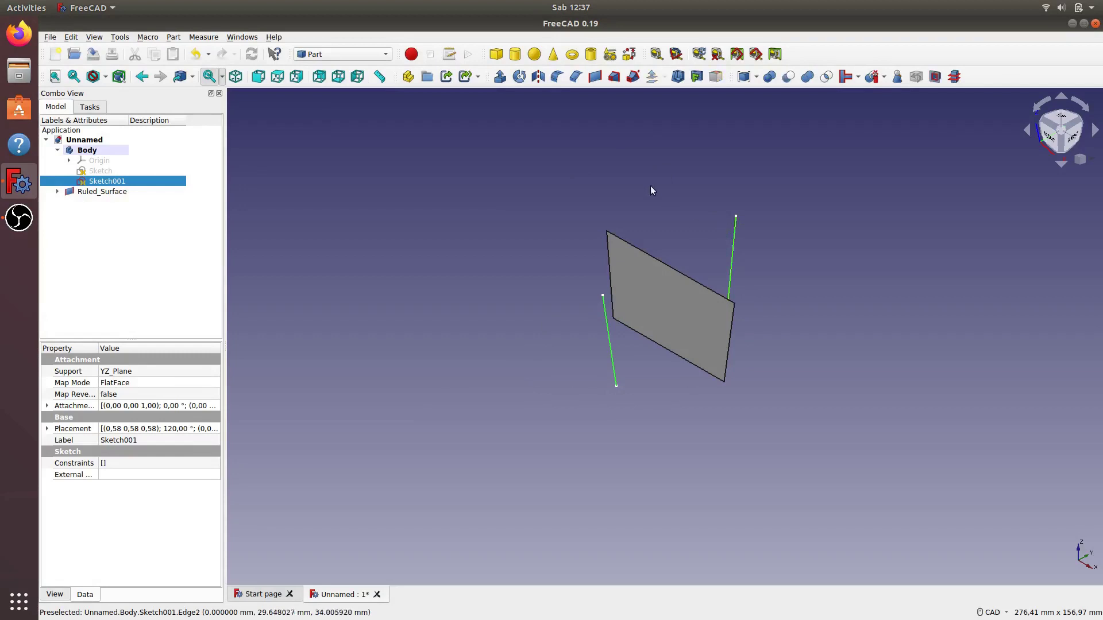
click(594, 77)
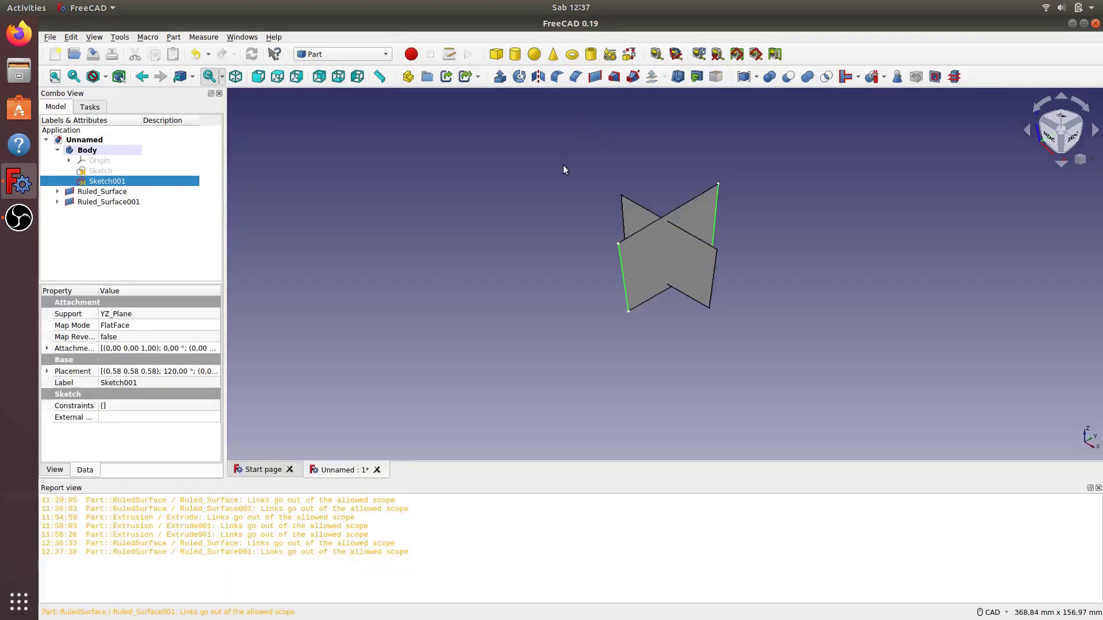
Step: Close the Report view, adjust the view, and reselect Sketch001 in the tree
click(1098, 488)
click(850, 369)
middle_drag(833, 397, 767, 401)
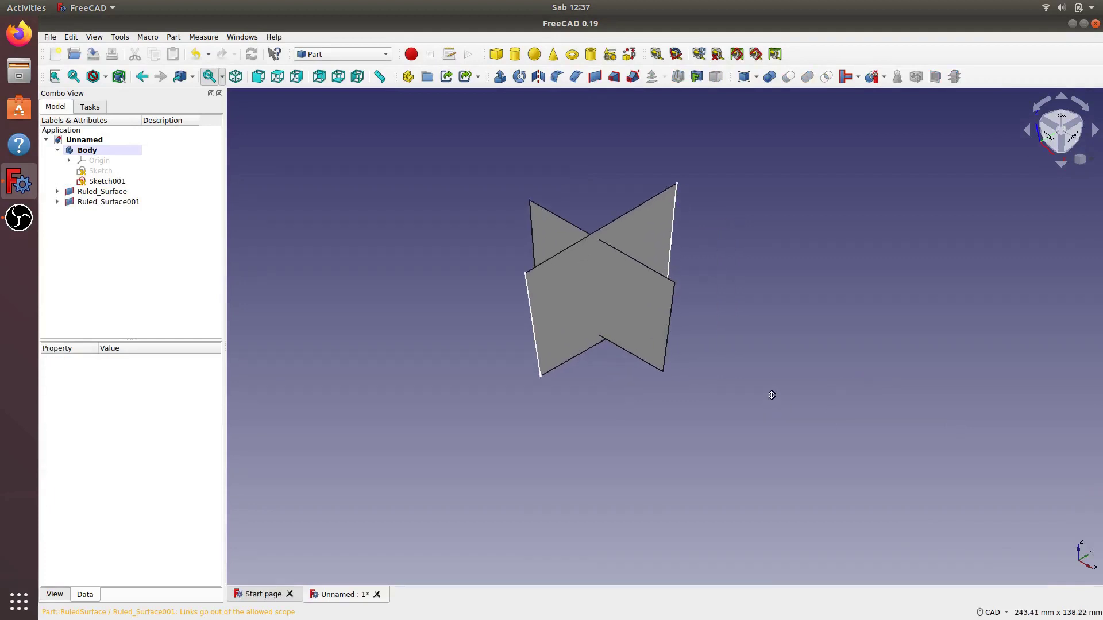
scroll(771, 395, up, 1)
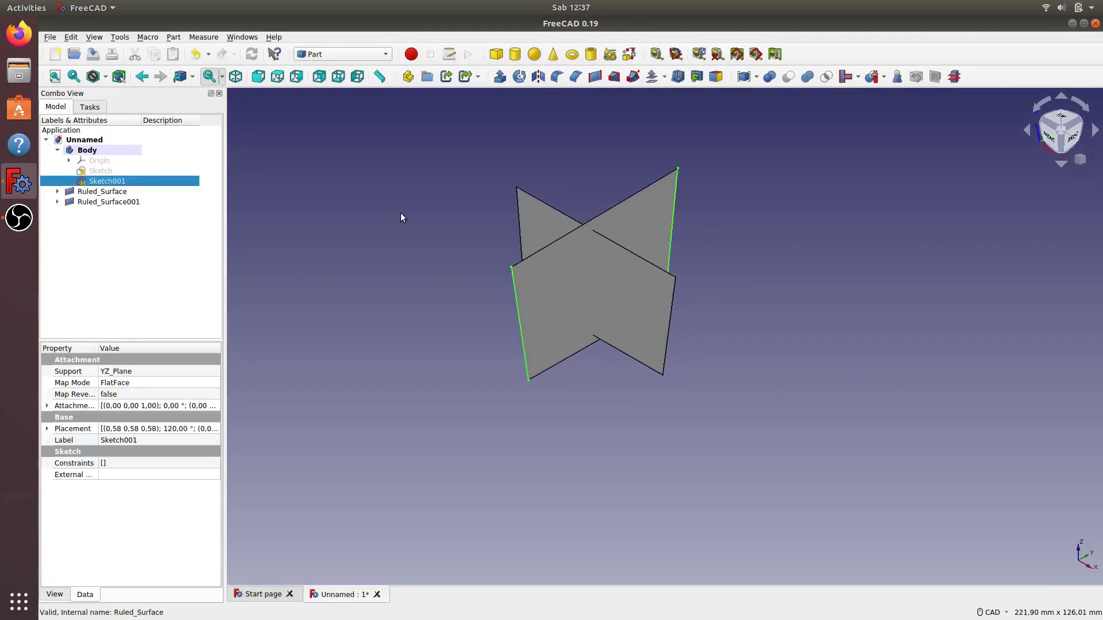
click(369, 212)
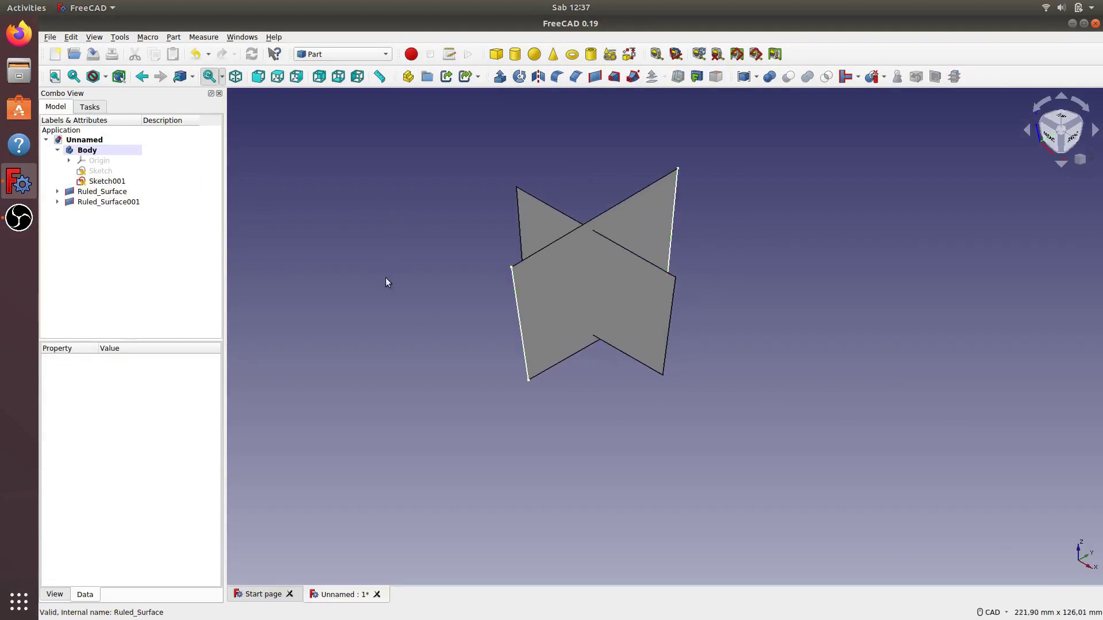
click(147, 181)
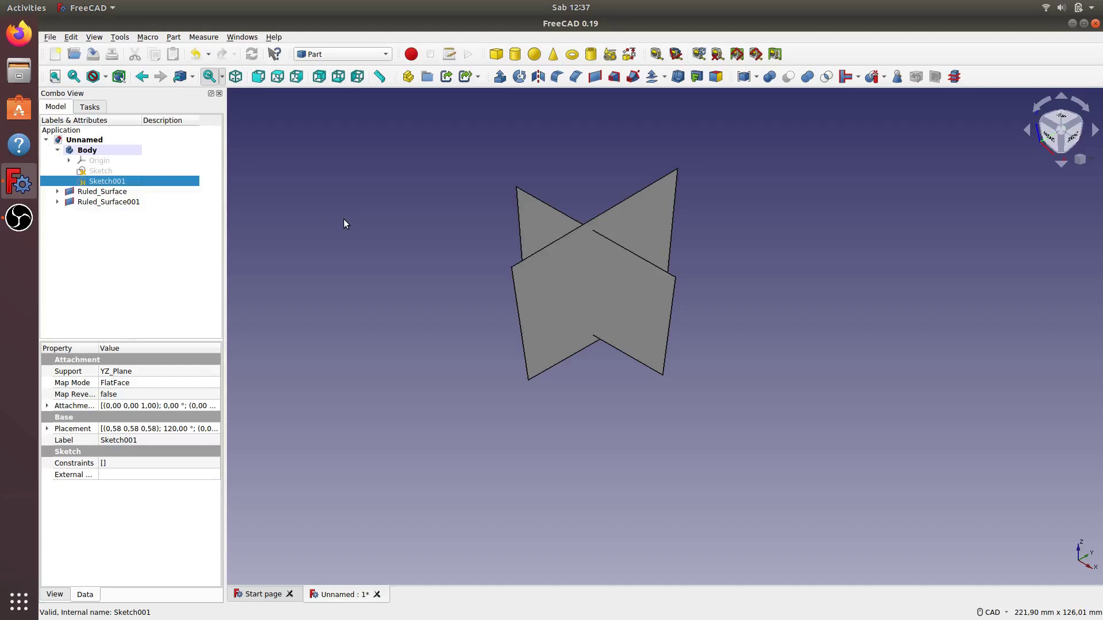
Step: Slice Ruled_Surface and Ruled_Surface001 apart into an Exploded Slice
click(884, 77)
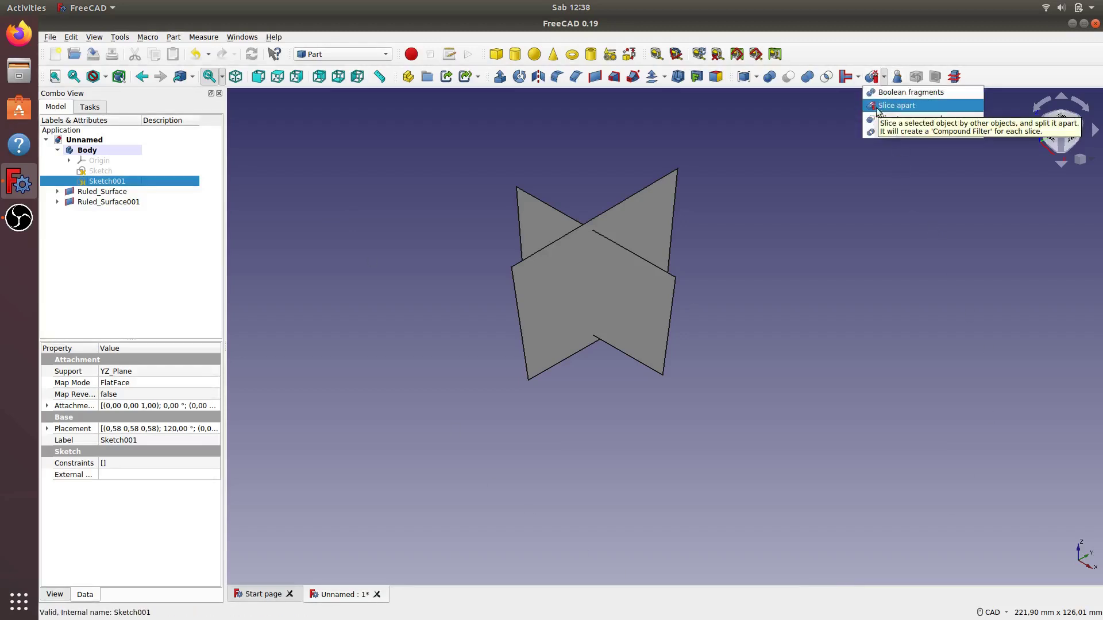
click(958, 339)
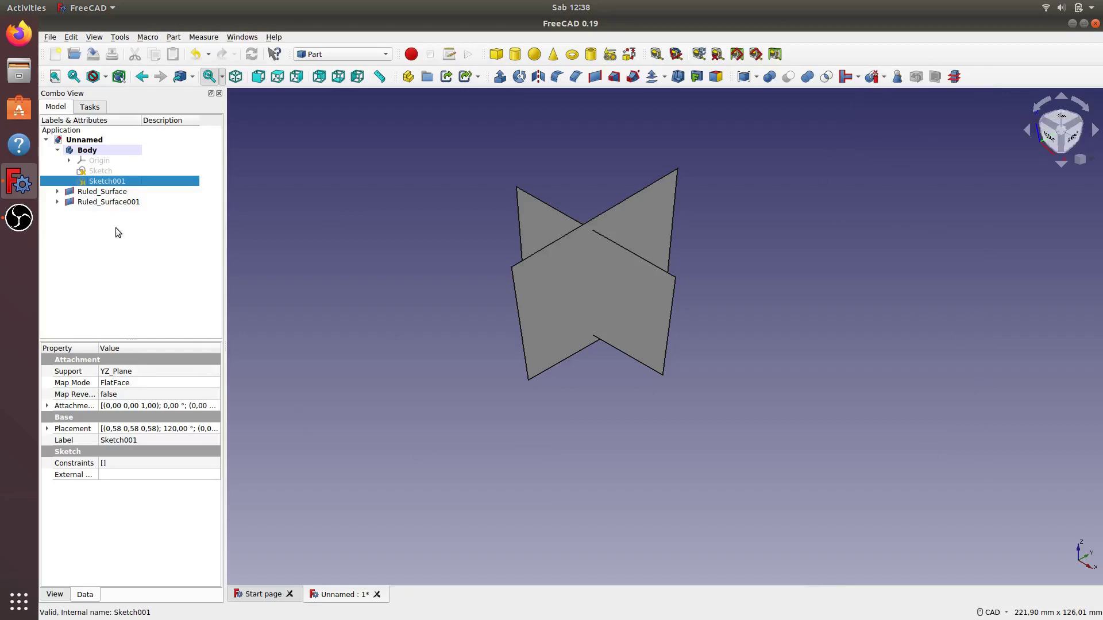
click(94, 193)
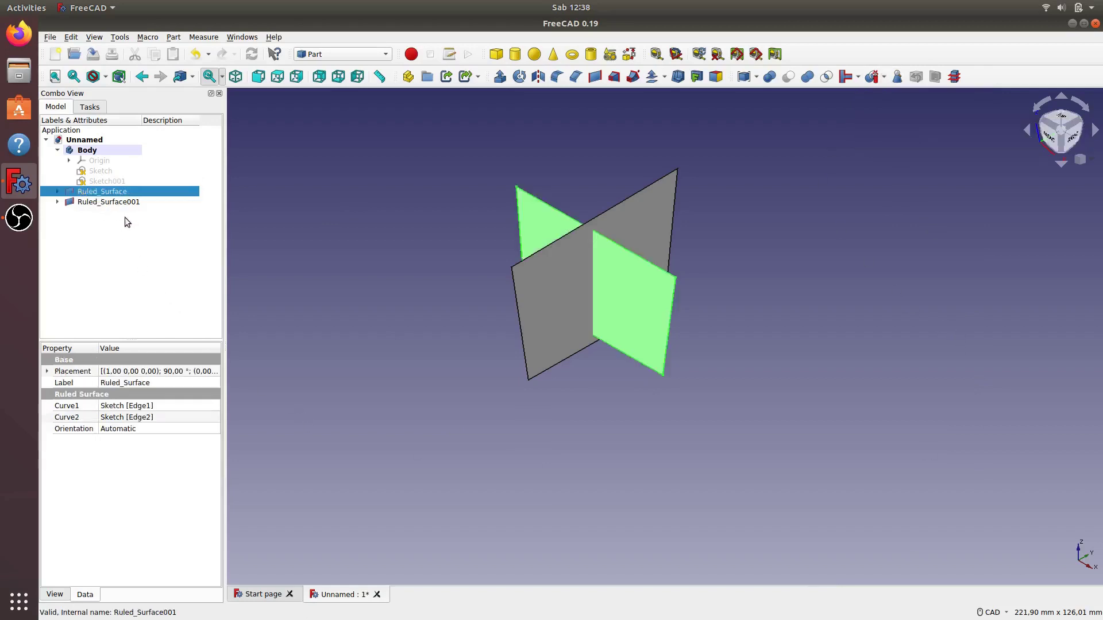
ctrl+click(116, 202)
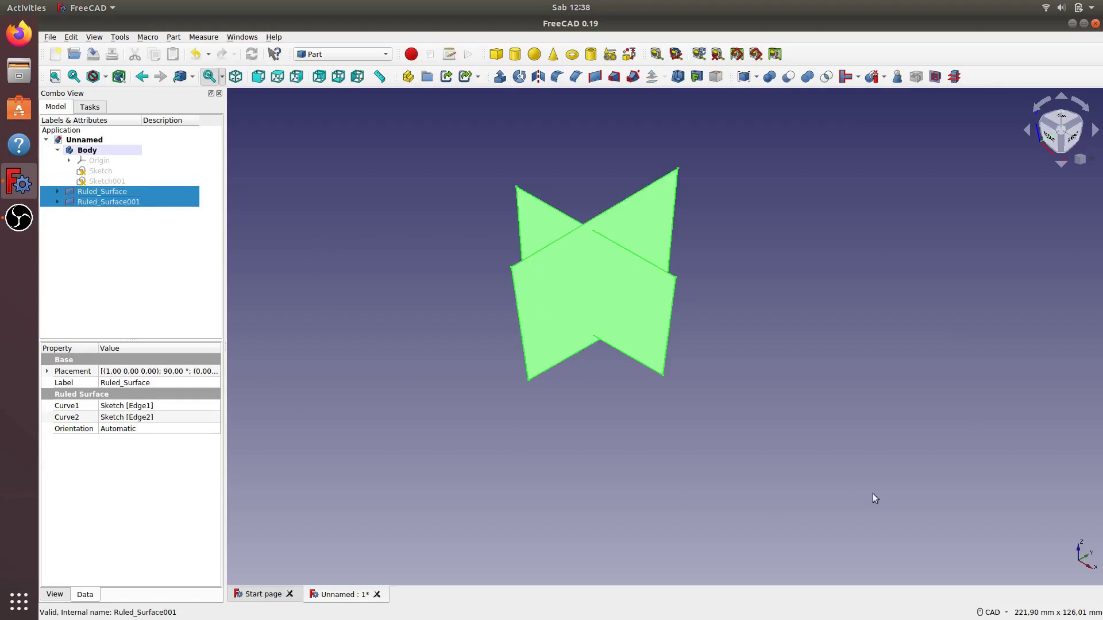
click(873, 78)
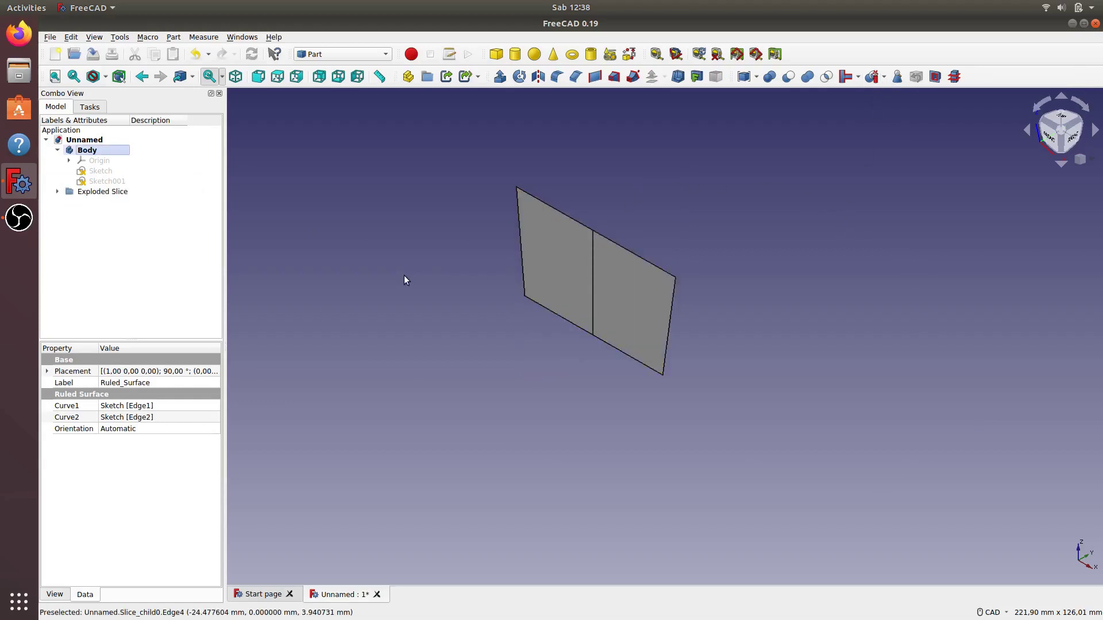
Step: Expand Exploded Slice and begin transforming the Slice.1 piece
click(63, 192)
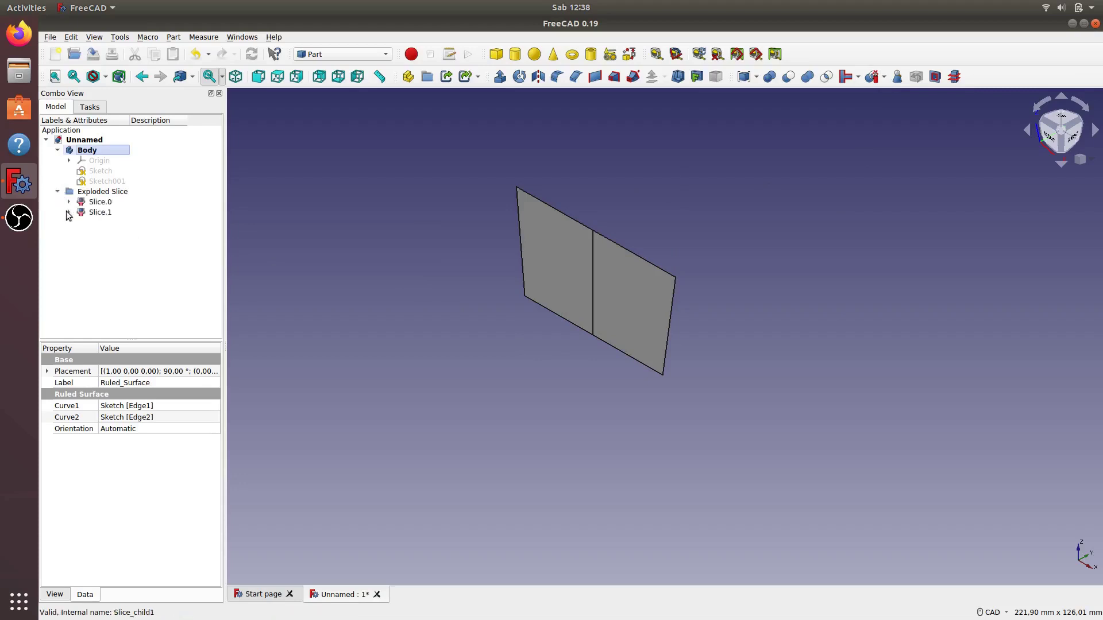
click(101, 213)
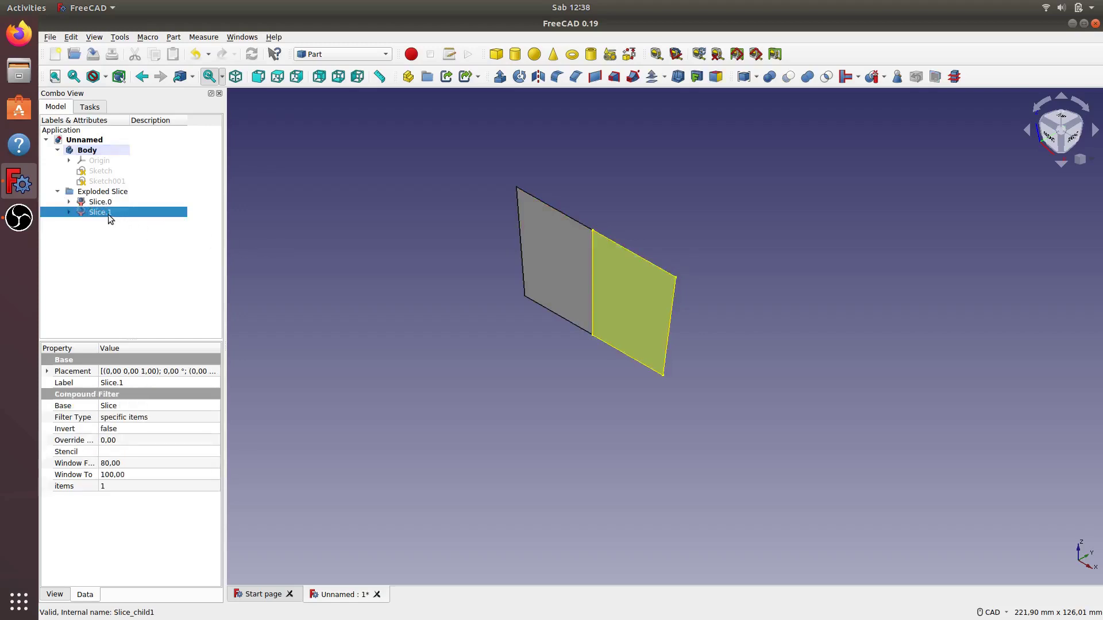
double_click(109, 213)
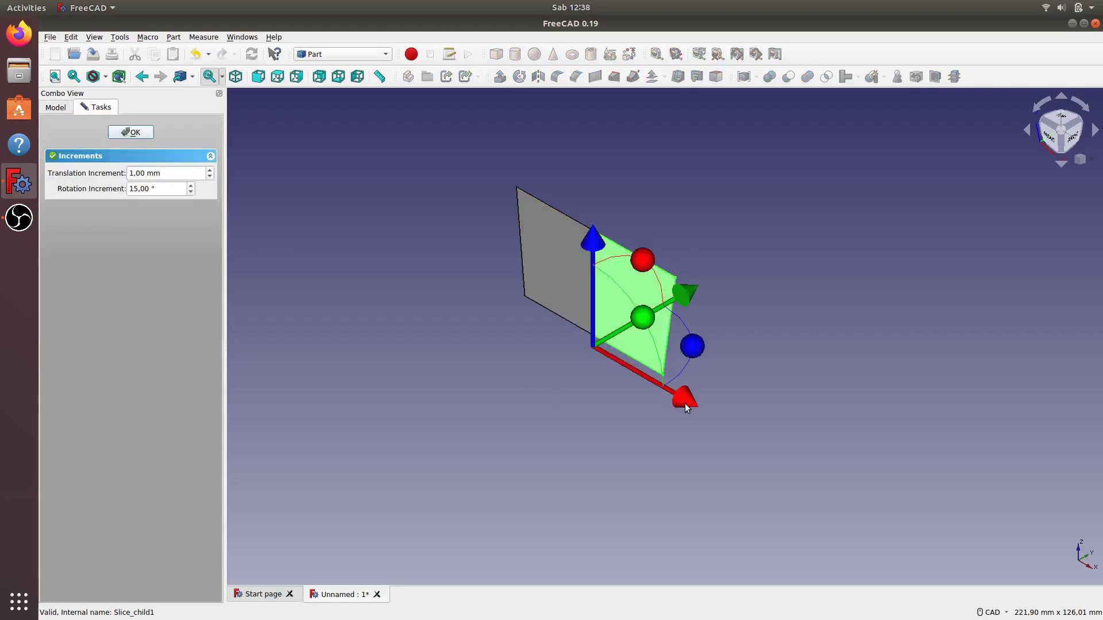
Step: Shift Slice.1 along X with the Transform dragger, leaving a gap from Slice.0, then deselect it
mouse_move(685, 405)
mouse_down()
mouse_move(738, 424)
mouse_move(708, 410)
mouse_up()
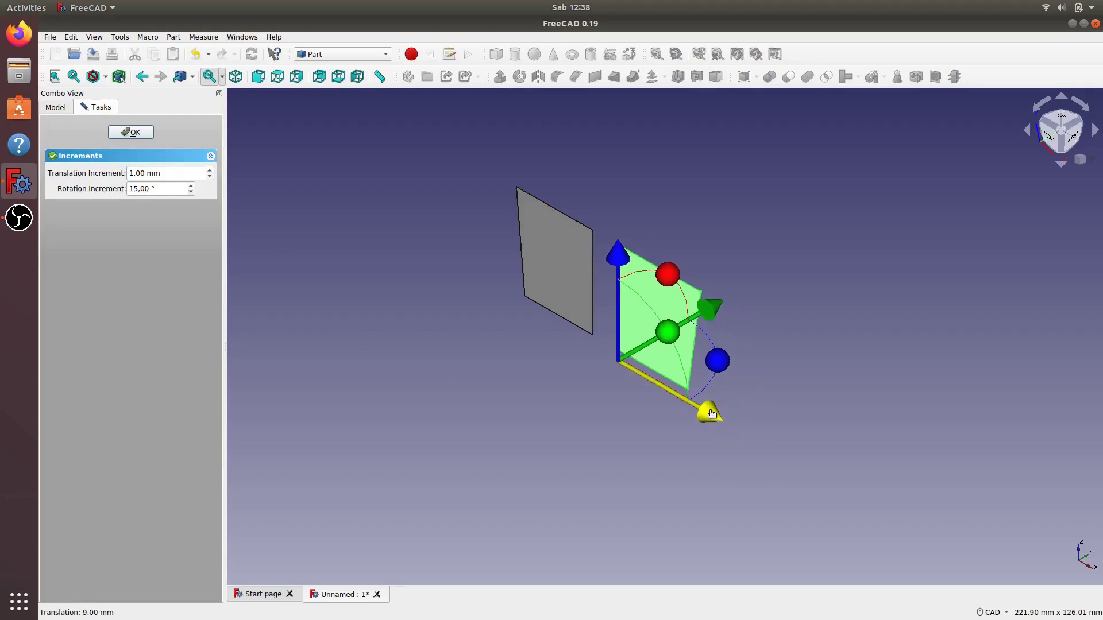
click(131, 132)
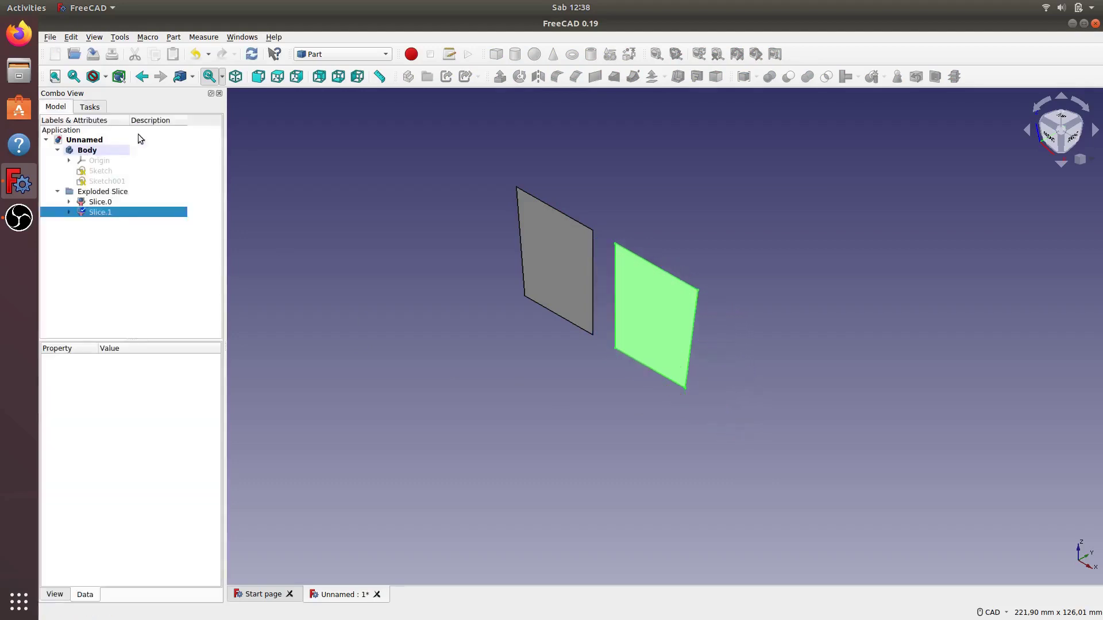
click(1012, 461)
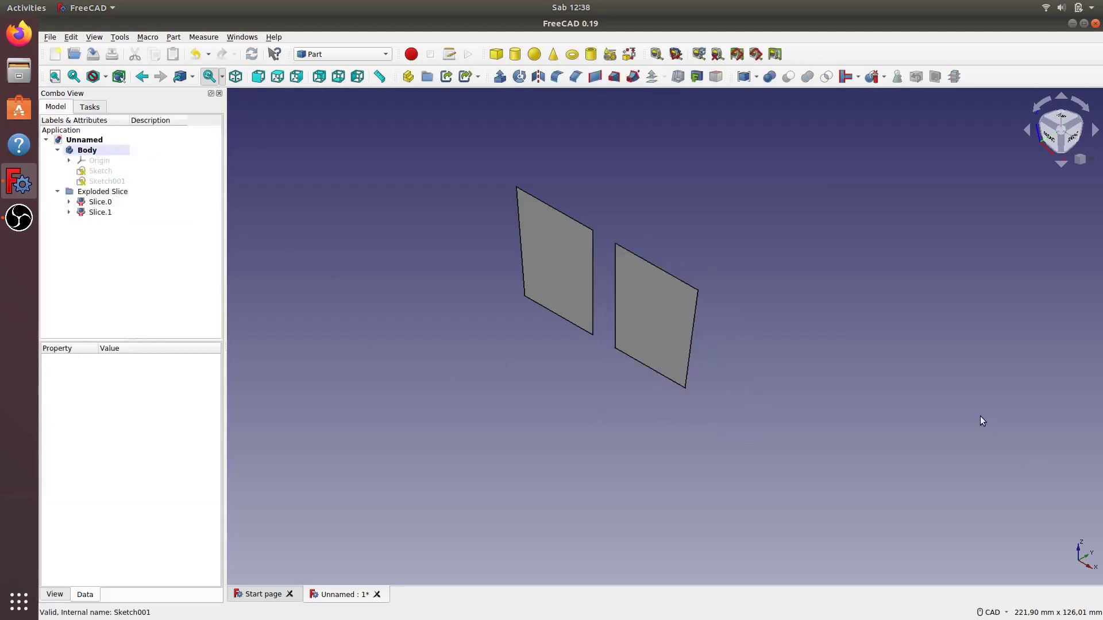